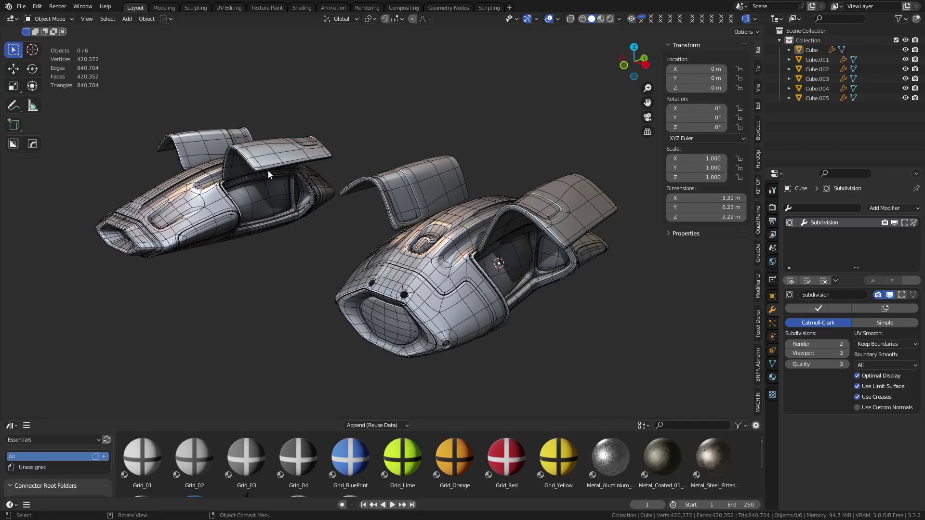
Step: Delete the duplicate ship, including its hull, raised doors and leftover rear side panels
{"action": "left_click", "coordinate": [262, 159]}
{"action": "left_click", "coordinate": [245, 204], "text": "shift"}
{"action": "key", "text": "x"}
{"action": "left_click", "coordinate": [244, 205]}
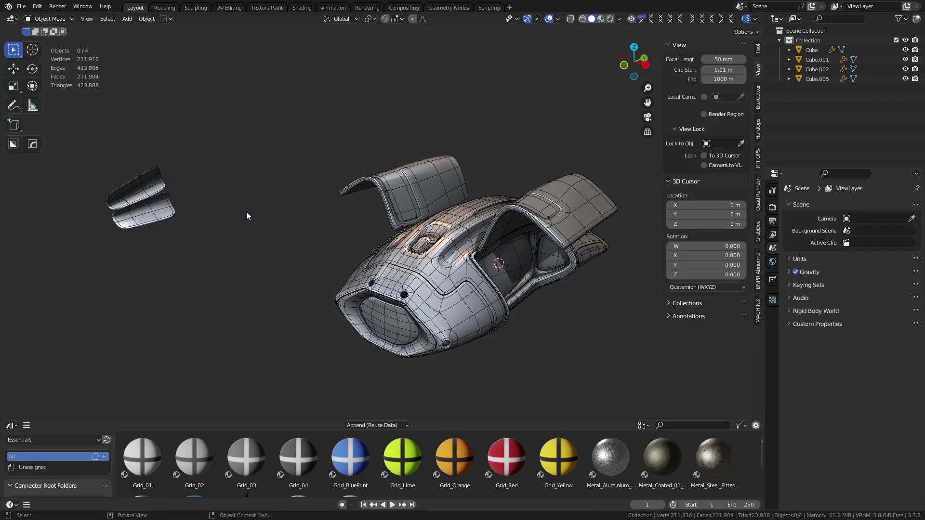
{"action": "left_click", "coordinate": [165, 208]}
{"action": "key", "text": "x"}
{"action": "left_click", "coordinate": [164, 210]}
Step: Rotate the raised side doors about 105° around the global Y axis to close them onto the hull
{"action": "middle_click_drag", "start_coordinate": [352, 247], "coordinate": [311, 243], "text": "shift"}
{"action": "left_click", "coordinate": [480, 223]}
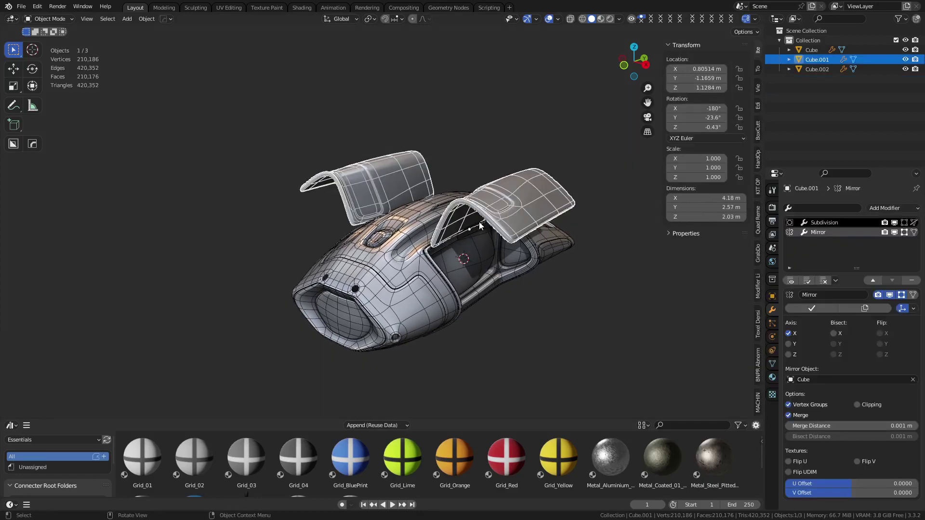
{"action": "key", "text": "grave"}
{"action": "left_click", "coordinate": [543, 254]}
{"action": "middle_click_drag", "start_coordinate": [524, 282], "coordinate": [547, 258]}
{"action": "key", "text": "r"}
{"action": "key", "text": "x"}
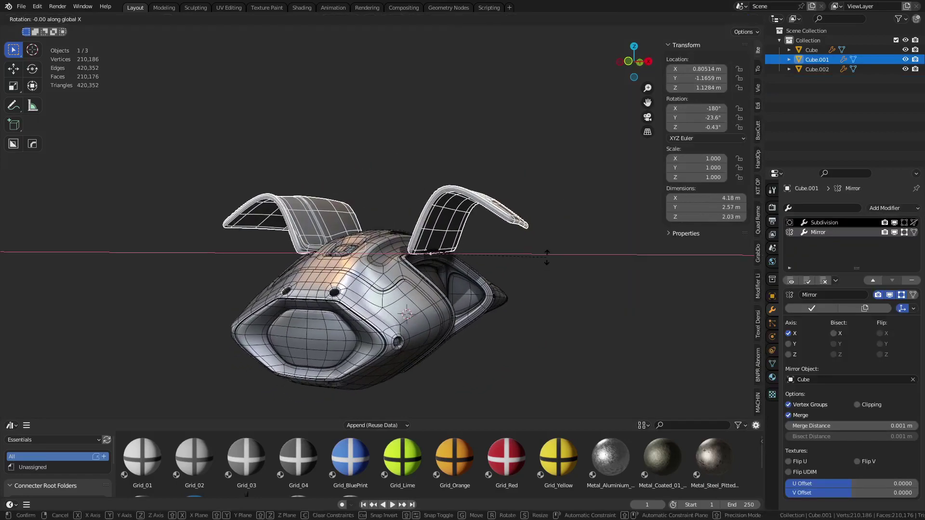
{"action": "key", "text": "y"}
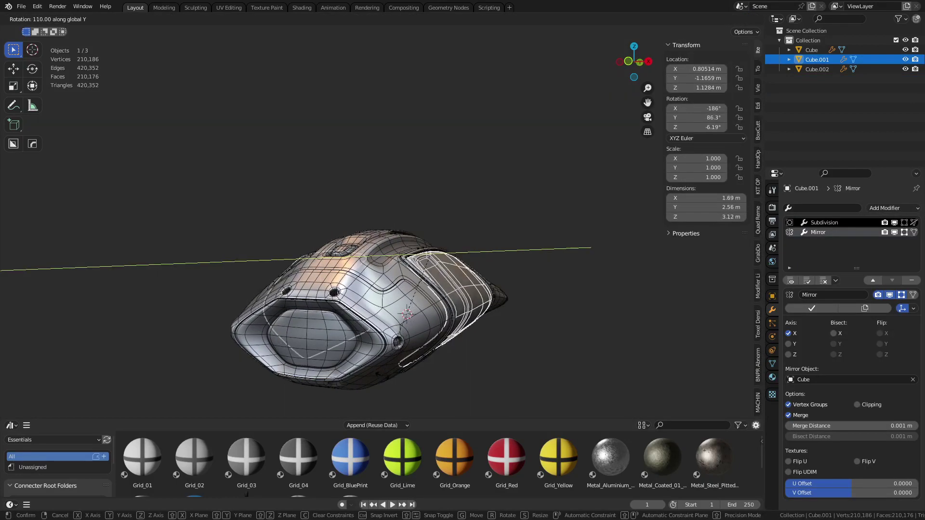
{"action": "left_click", "coordinate": [398, 378]}
{"action": "middle_click_drag", "start_coordinate": [397, 375], "coordinate": [425, 288]}
{"action": "scroll", "coordinate": [386, 221], "scroll_direction": "up", "scroll_amount": 5}
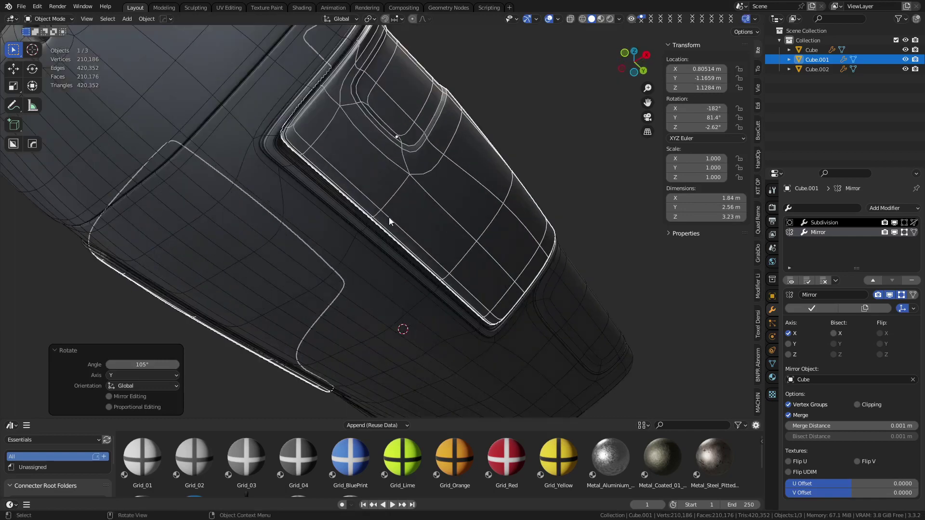
Step: Rotate the closed side doors about 2° further around the global Y axis to seat them in the hull opening
{"action": "middle_click_drag", "start_coordinate": [389, 215], "coordinate": [443, 205]}
{"action": "key", "text": "r"}
{"action": "key", "text": "y"}
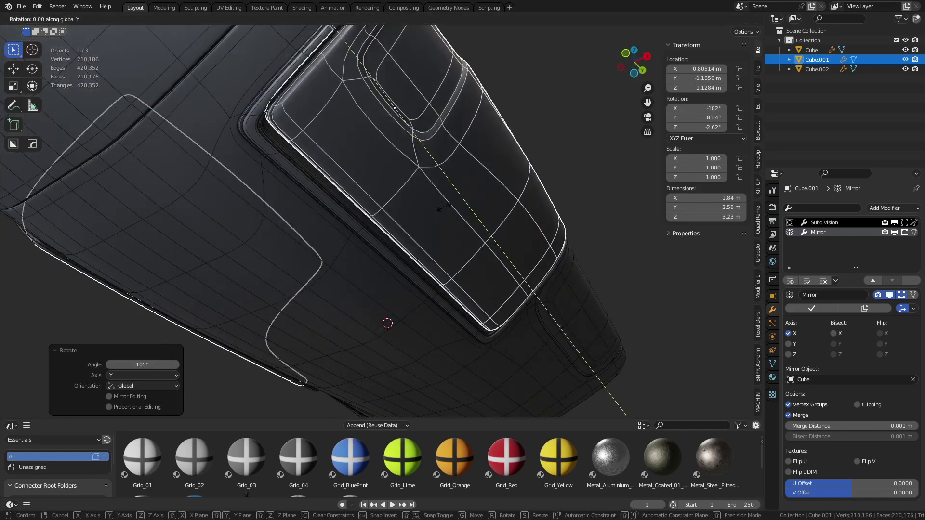
{"action": "left_click", "coordinate": [485, 254]}
{"action": "key", "text": "ctrl+Tab"}
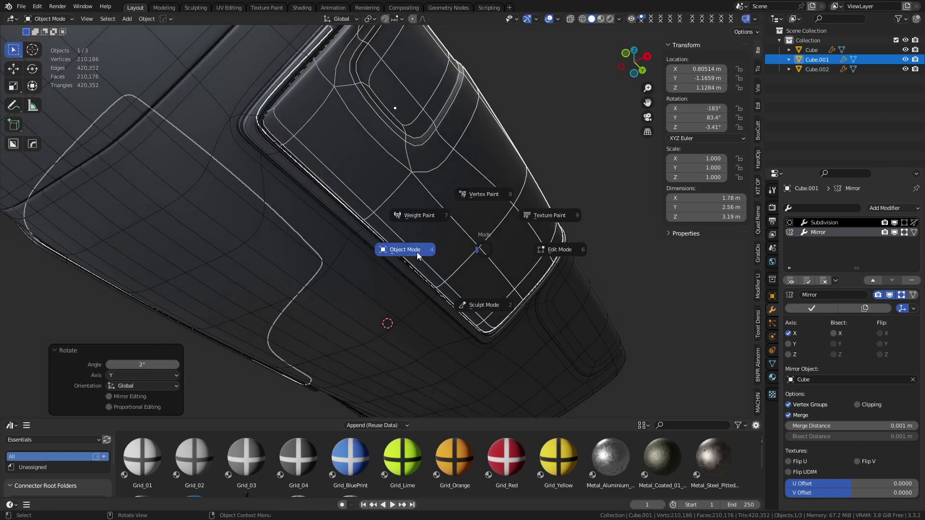
{"action": "left_click", "coordinate": [417, 256]}
{"action": "scroll", "coordinate": [416, 241], "scroll_direction": "down", "scroll_amount": 5}
{"action": "middle_click_drag", "start_coordinate": [409, 196], "coordinate": [432, 264]}
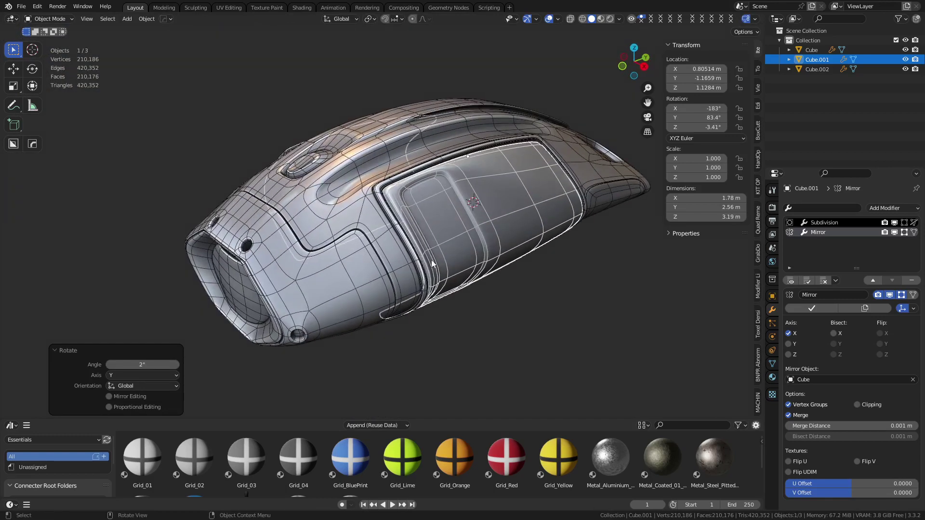
Step: Apply the Mirror modifiers on the side doors and on the rear side panels
{"action": "left_click", "coordinate": [818, 311]}
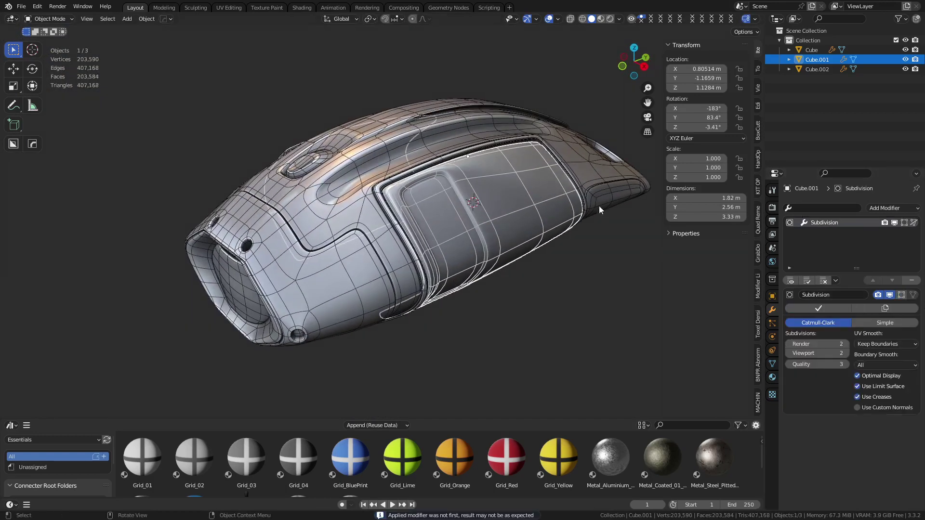
{"action": "left_click", "coordinate": [600, 207]}
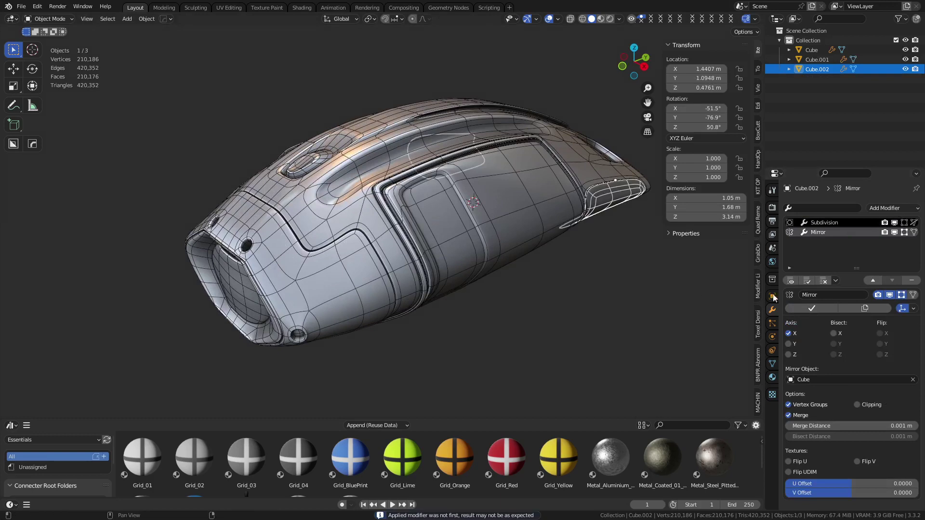
{"action": "left_click", "coordinate": [811, 308]}
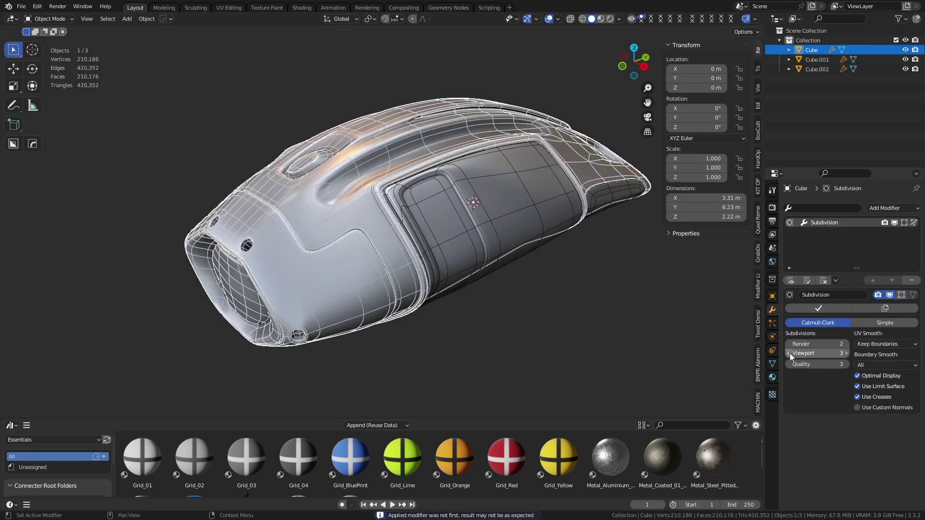
Step: Apply the Subdivision modifiers on the hull, the side doors and the rear side panels
{"action": "left_click", "coordinate": [814, 309]}
{"action": "left_click", "coordinate": [541, 234]}
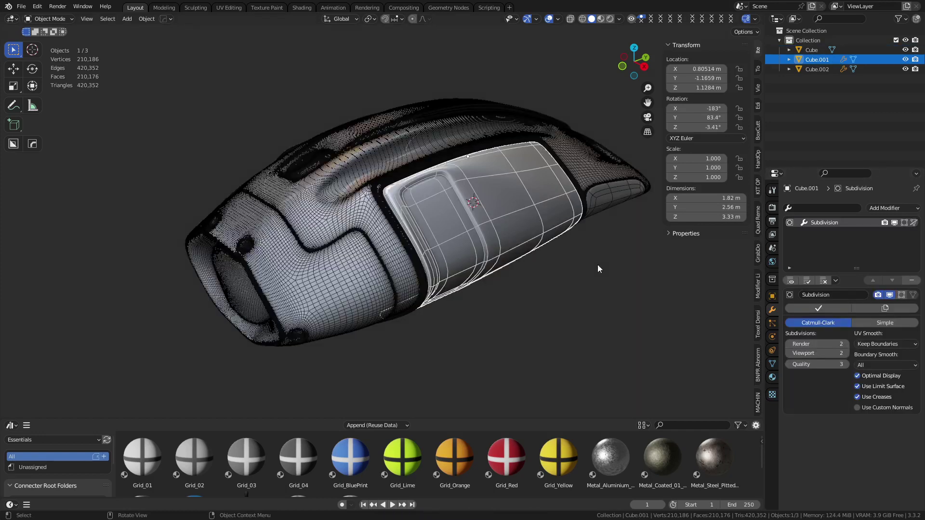
{"action": "left_click", "coordinate": [817, 309]}
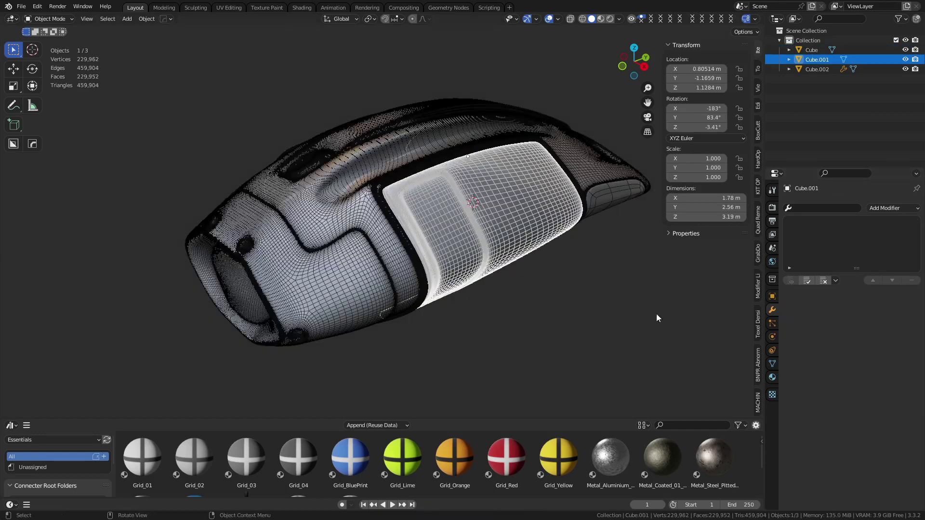
{"action": "left_click", "coordinate": [633, 186]}
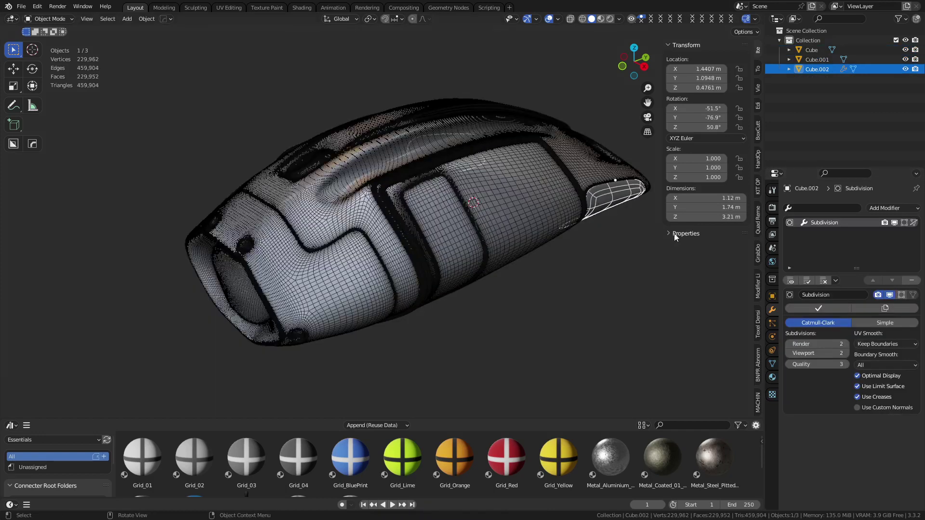
{"action": "left_click", "coordinate": [848, 353]}
{"action": "left_click", "coordinate": [817, 310]}
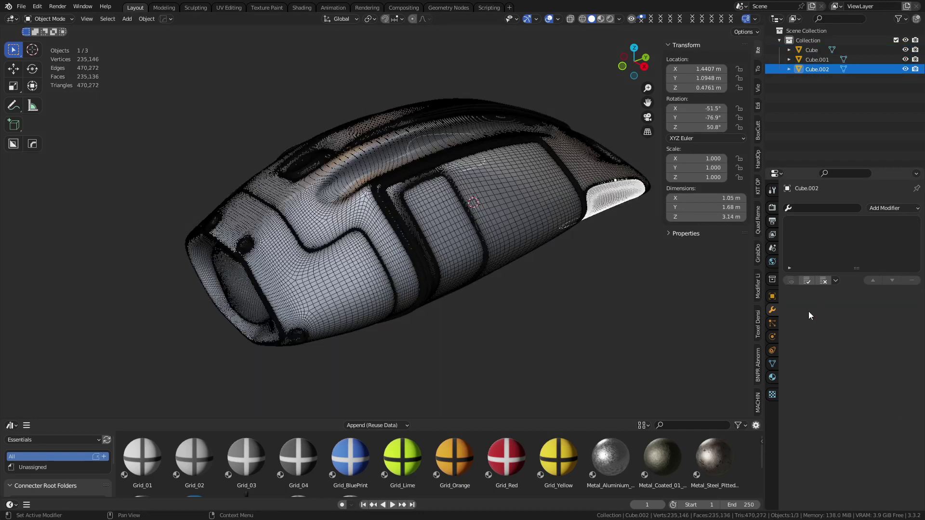
Step: Join the hull, the side doors and the rear side panels into one object and deselect it
{"action": "left_click", "coordinate": [595, 313]}
{"action": "scroll", "coordinate": [437, 227], "scroll_direction": "down", "scroll_amount": 2}
{"action": "left_click", "coordinate": [437, 222]}
{"action": "middle_click_drag", "start_coordinate": [436, 221], "coordinate": [448, 228]}
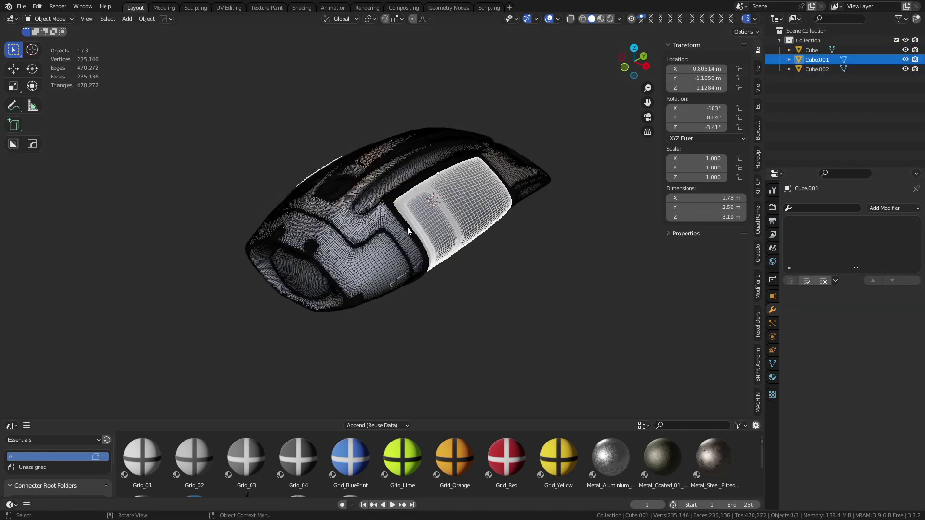
{"action": "left_click", "coordinate": [385, 235]}
{"action": "left_click", "coordinate": [451, 199], "text": "shift"}
{"action": "left_click", "coordinate": [525, 188], "text": "shift"}
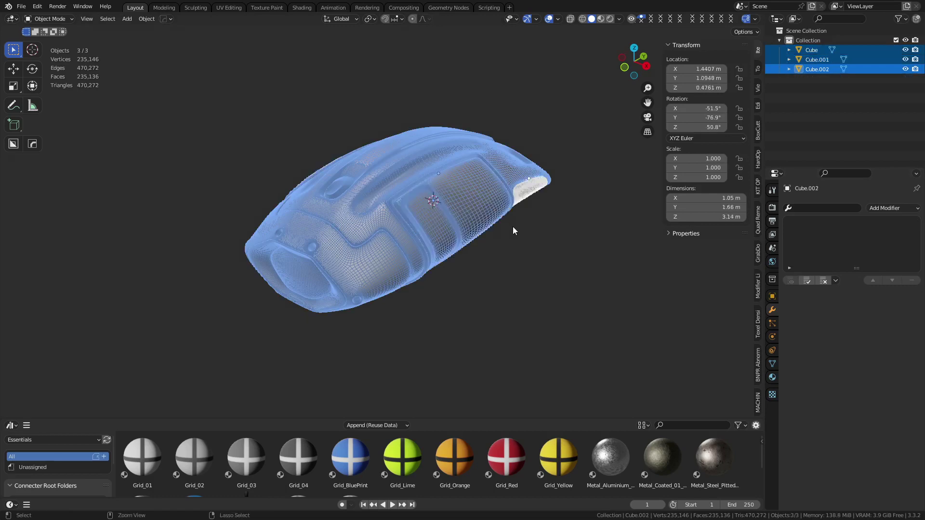
{"action": "key", "text": "ctrl+j"}
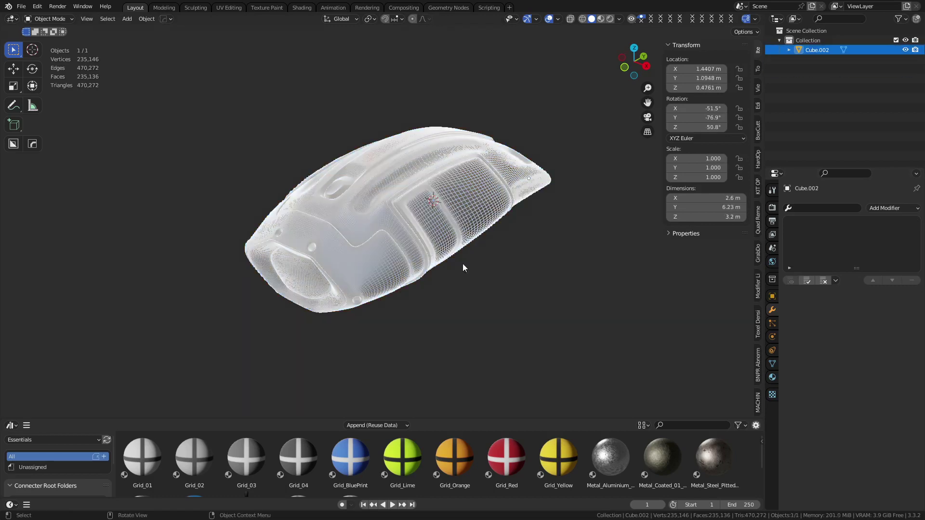
{"action": "left_click", "coordinate": [458, 290]}
Step: Add a 2 m cube and move it over the ship's doors, to about Y -1.09 m and Z 0.30 m
{"action": "middle_click_drag", "start_coordinate": [458, 290], "coordinate": [535, 254]}
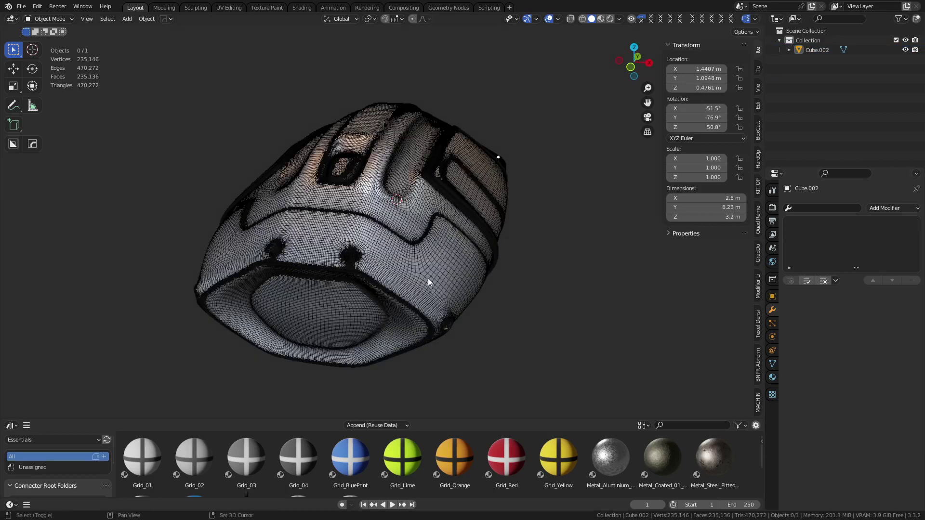
{"action": "middle_click_drag", "start_coordinate": [428, 279], "coordinate": [429, 199]}
{"action": "middle_click_drag", "start_coordinate": [466, 242], "coordinate": [336, 232]}
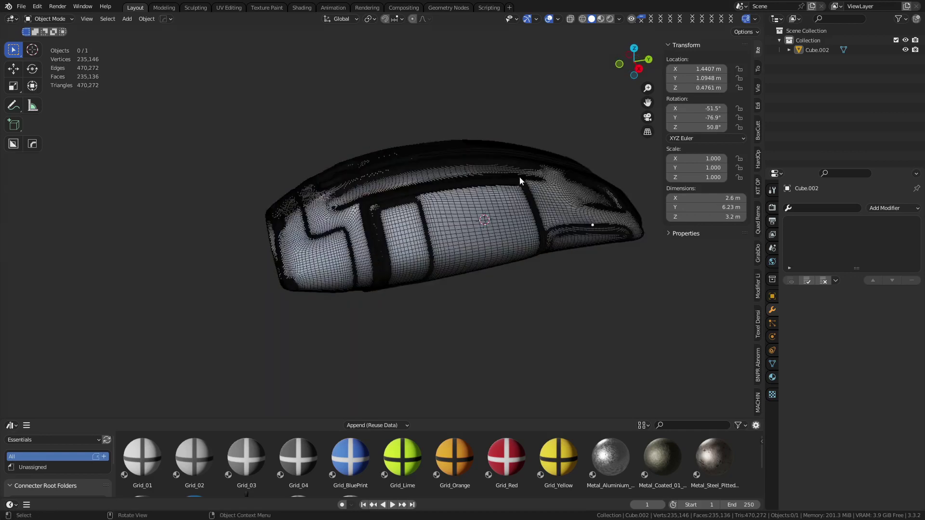
{"action": "mouse_move", "coordinate": [520, 177]}
{"action": "middle_mouse_down"}
{"action": "mouse_move", "coordinate": [410, 294]}
{"action": "mouse_move", "coordinate": [471, 257]}
{"action": "middle_mouse_up"}
{"action": "key", "text": "shift+a"}
{"action": "mouse_move", "coordinate": [471, 257]}
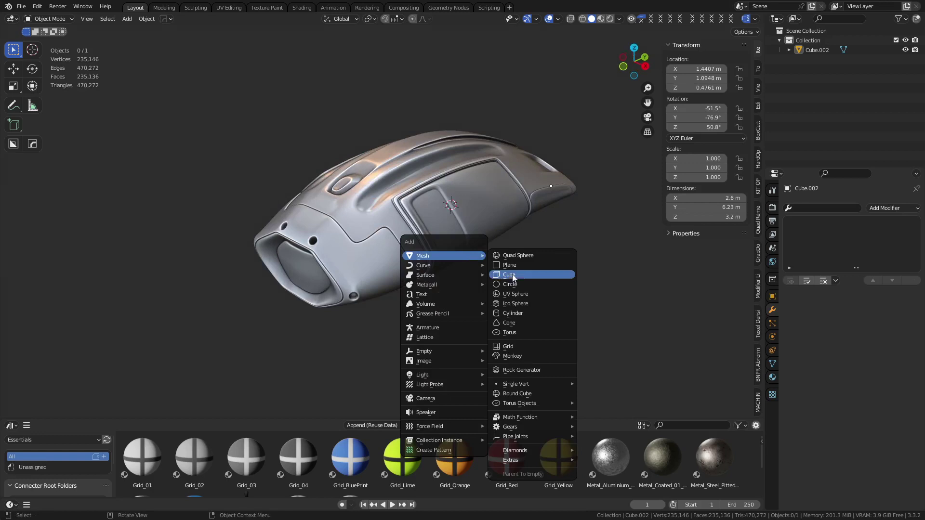
{"action": "left_click", "coordinate": [512, 275]}
{"action": "middle_click_drag", "start_coordinate": [513, 277], "coordinate": [446, 253]}
{"action": "key", "text": "g"}
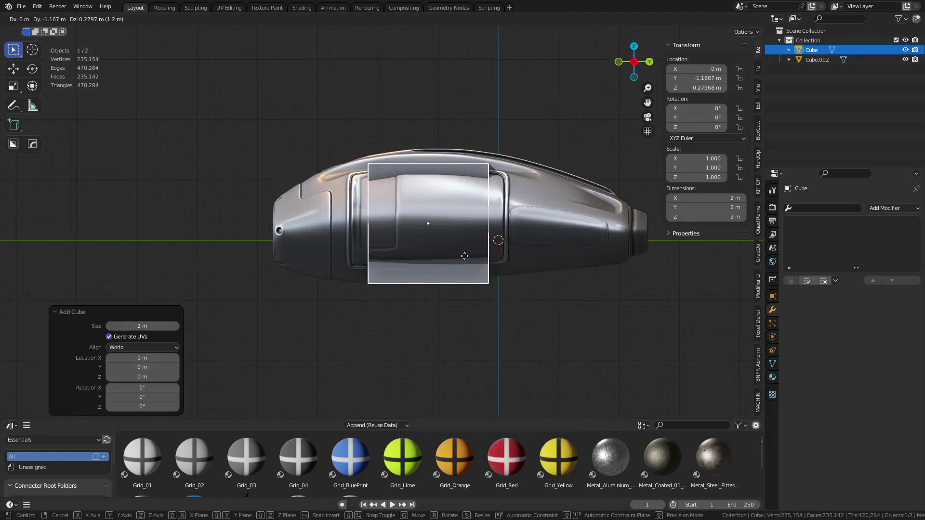
{"action": "left_click", "coordinate": [462, 251]}
Step: Scale the cube's mesh up in Edit Mode to about 8.32 m per side so it encloses the ship, and return to Object Mode
{"action": "key", "text": "ctrl+Tab"}
{"action": "left_click", "coordinate": [485, 247]}
{"action": "key", "text": "s"}
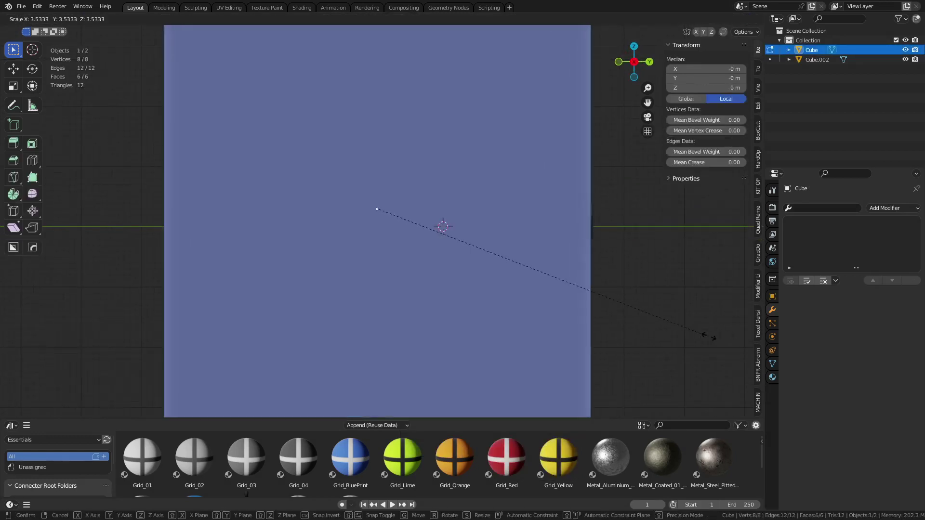
{"action": "left_click", "coordinate": [9, 351]}
{"action": "key", "text": "ctrl+Tab"}
{"action": "left_click", "coordinate": [241, 298]}
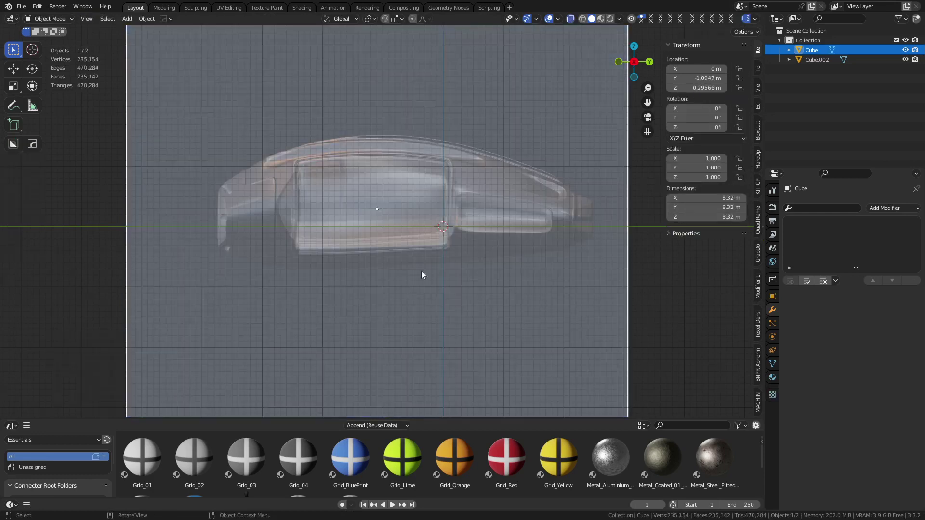
Step: Move the large cube to about Y -0.76 m and Z 0.22 m to centre it around the ship
{"action": "scroll", "coordinate": [422, 270], "scroll_direction": "down", "scroll_amount": 3}
{"action": "key", "text": "g"}
{"action": "left_click", "coordinate": [458, 314]}
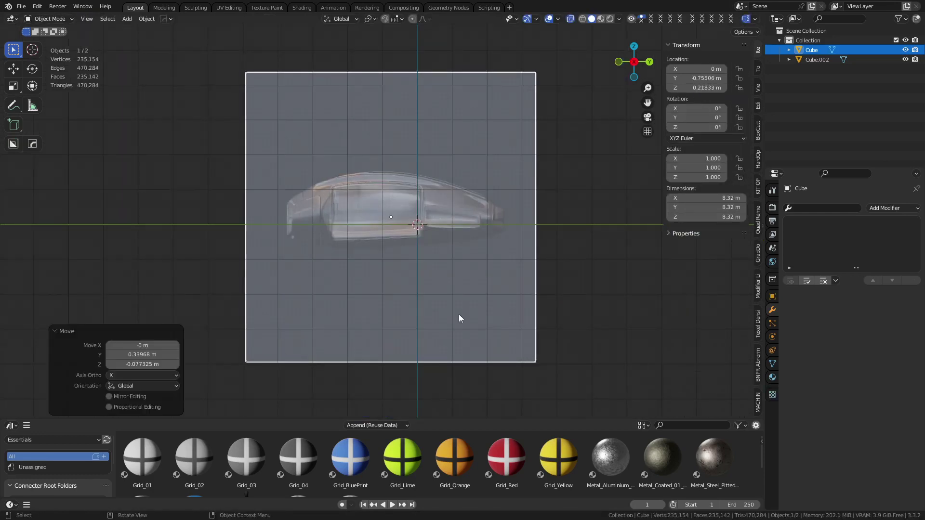
Step: Subdivide the whole cube mesh four times with one cut each
{"action": "key", "text": "Tab"}
{"action": "middle_click_drag", "start_coordinate": [447, 287], "coordinate": [461, 268]}
{"action": "right_click", "coordinate": [460, 268]}
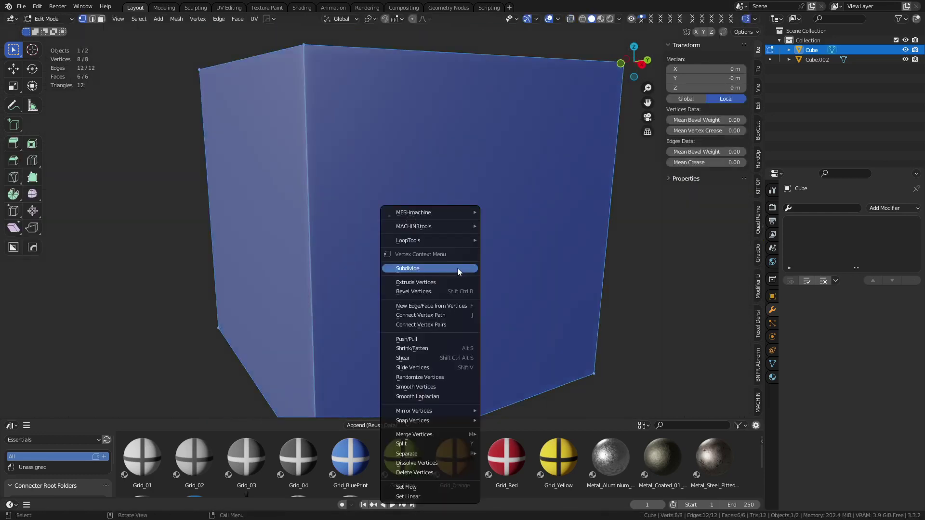
{"action": "left_click", "coordinate": [457, 268]}
{"action": "right_click", "coordinate": [458, 268]}
{"action": "left_click", "coordinate": [457, 268]}
{"action": "right_click", "coordinate": [458, 268]}
{"action": "left_click", "coordinate": [458, 268]}
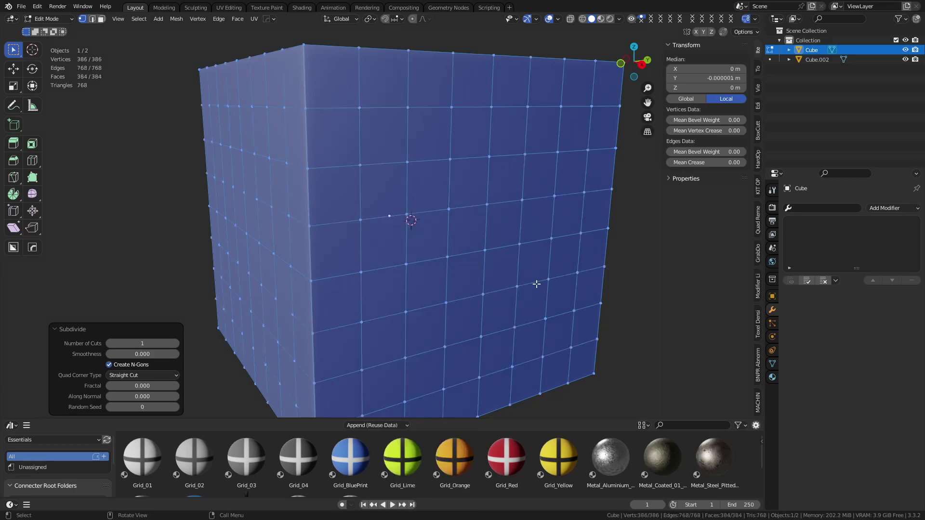
{"action": "key", "text": "shift+r"}
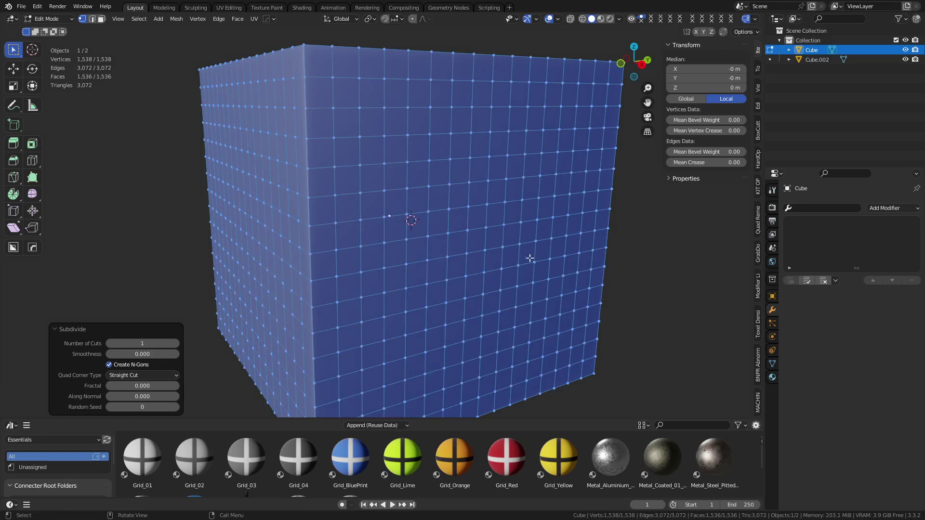
Step: Add a Shrinkwrap modifier to the cube in Object Mode with Cube.002 as its target
{"action": "key", "text": "ctrl+Tab"}
{"action": "left_click", "coordinate": [467, 265]}
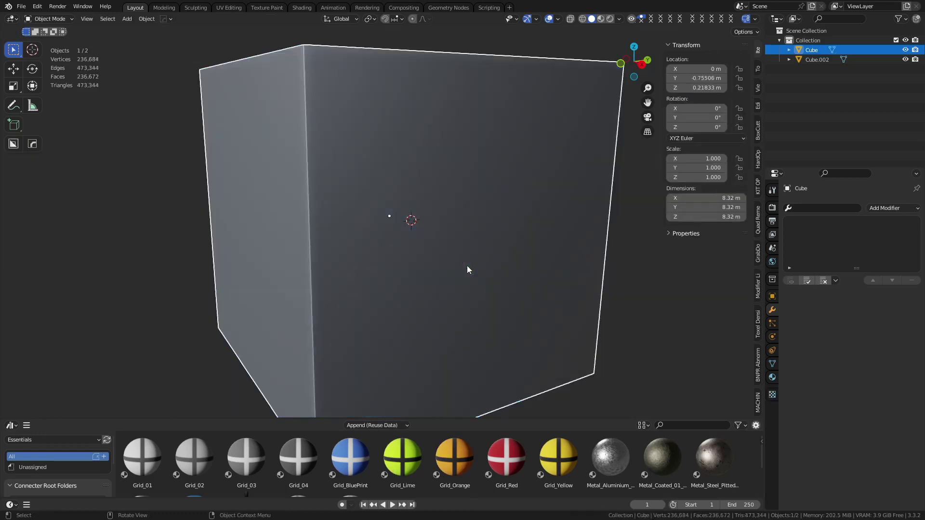
{"action": "left_click", "coordinate": [895, 212]}
{"action": "left_click", "coordinate": [837, 318]}
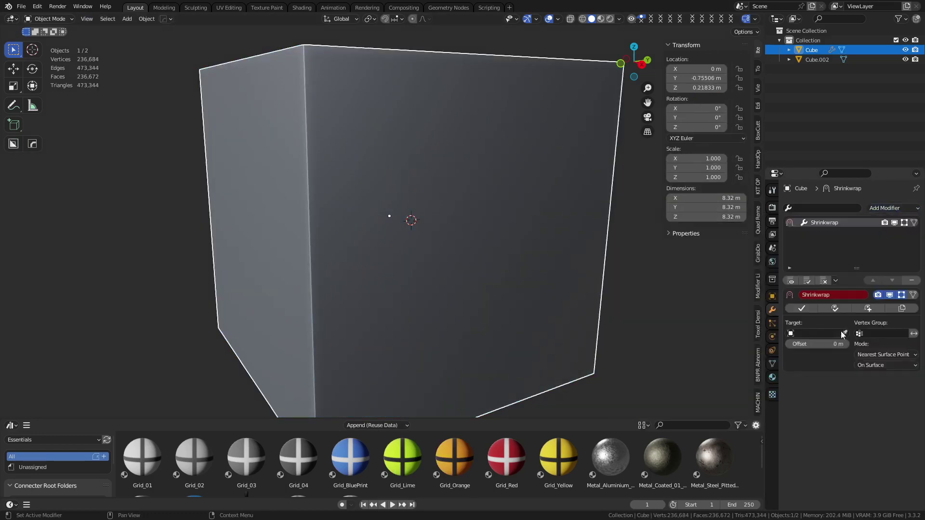
{"action": "left_click", "coordinate": [827, 333]}
{"action": "left_click", "coordinate": [820, 348]}
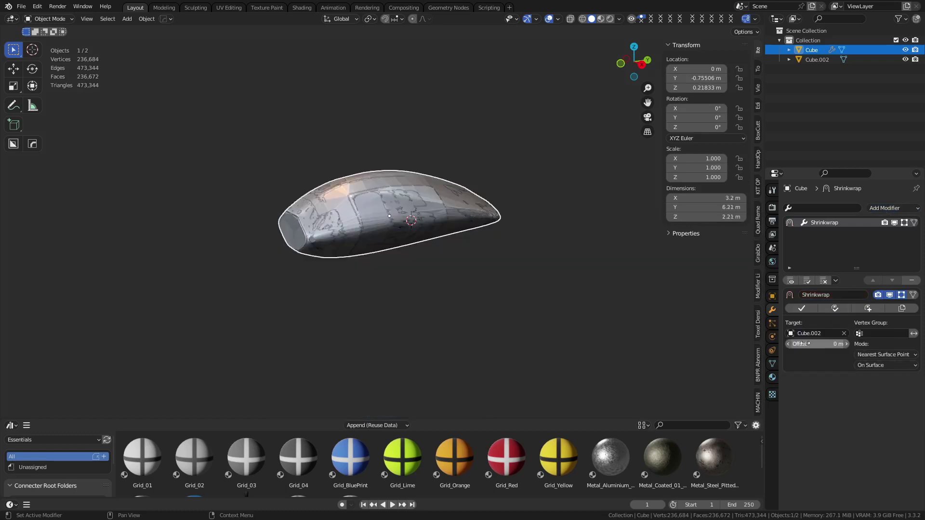
Step: Display the wireframe, hide the joined ship Cube.002 and select the shrinkwrapped cube
{"action": "scroll", "coordinate": [419, 241], "scroll_direction": "up", "scroll_amount": 3}
{"action": "mouse_move", "coordinate": [392, 257]}
{"action": "middle_mouse_down"}
{"action": "mouse_move", "coordinate": [485, 263]}
{"action": "mouse_move", "coordinate": [459, 279]}
{"action": "mouse_move", "coordinate": [495, 276]}
{"action": "middle_mouse_up"}
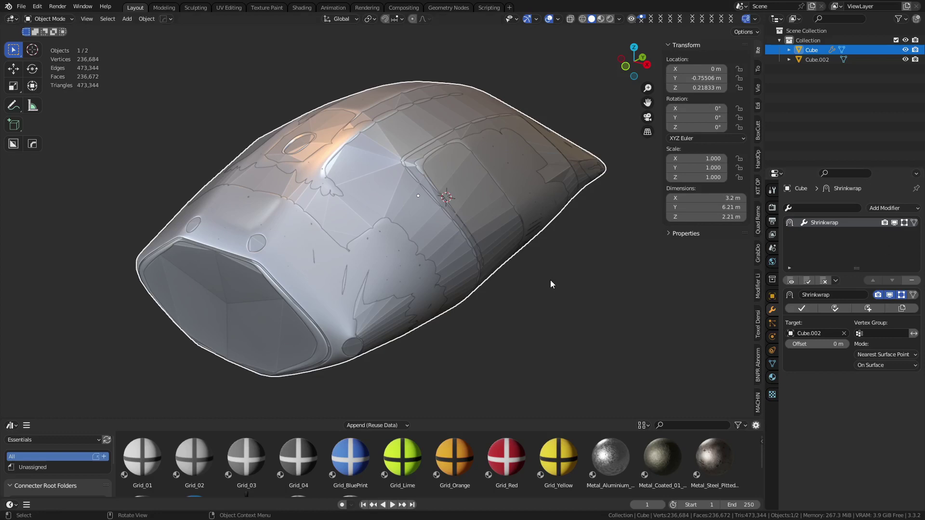
{"action": "key", "text": "shift+z"}
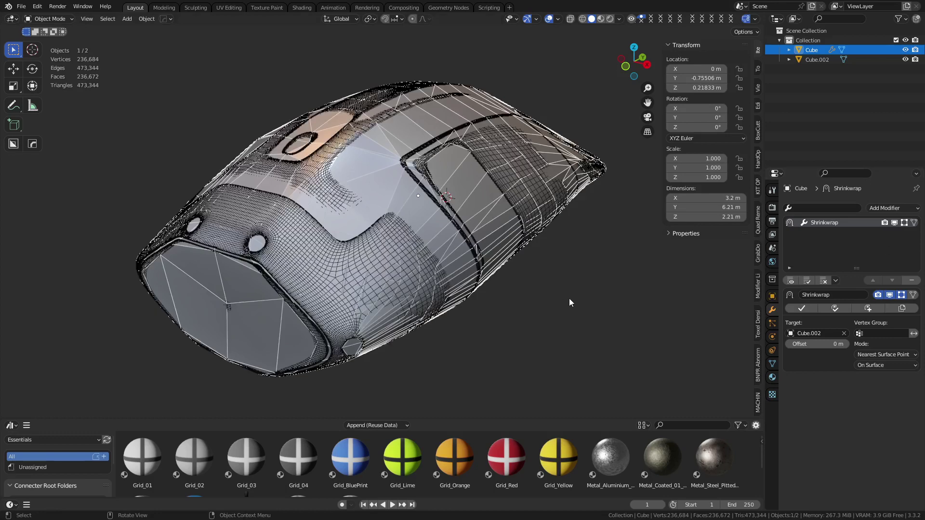
{"action": "left_click", "coordinate": [907, 59]}
{"action": "left_click", "coordinate": [535, 314]}
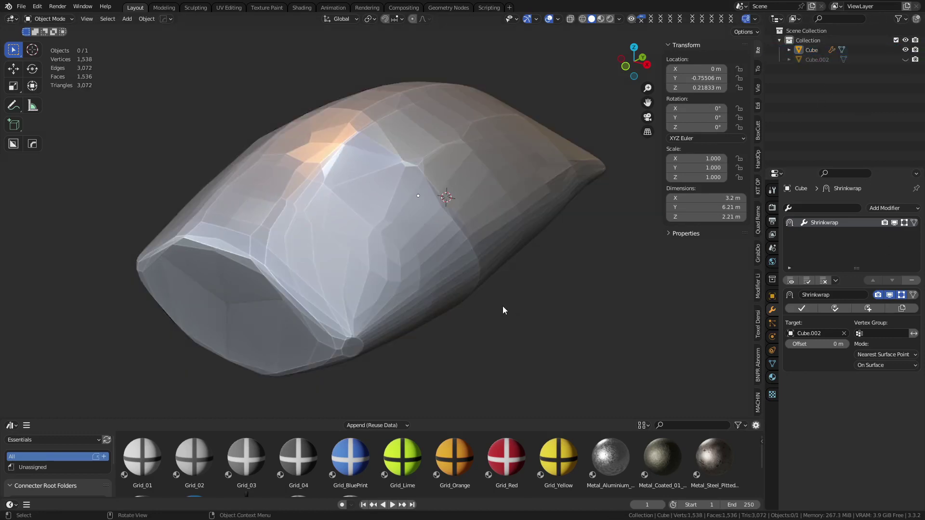
{"action": "middle_click_drag", "start_coordinate": [503, 307], "coordinate": [484, 283]}
{"action": "left_click", "coordinate": [418, 286]}
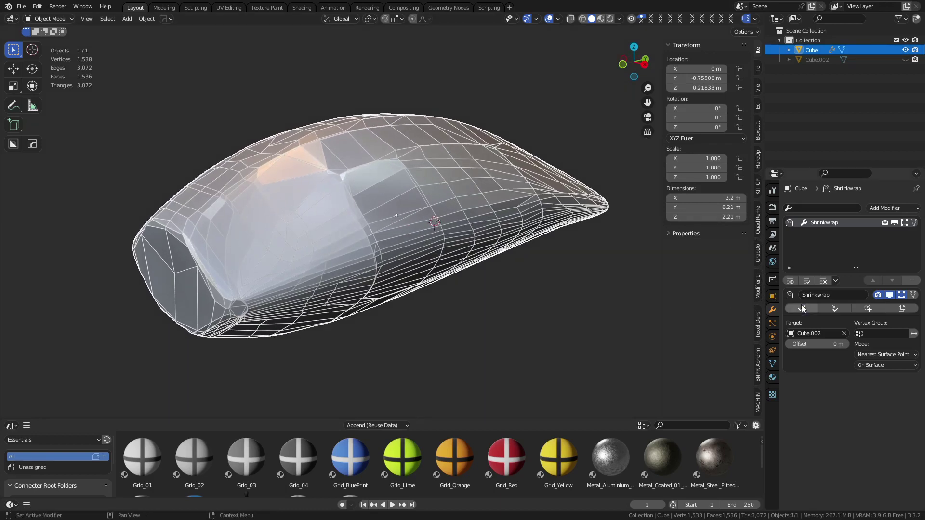
Step: Apply the cube's Shrinkwrap modifier and fatten the whole mesh outward by about 0.297 m in Edit Mode
{"action": "left_click", "coordinate": [802, 309]}
{"action": "key", "text": "ctrl+Tab"}
{"action": "left_click", "coordinate": [510, 265]}
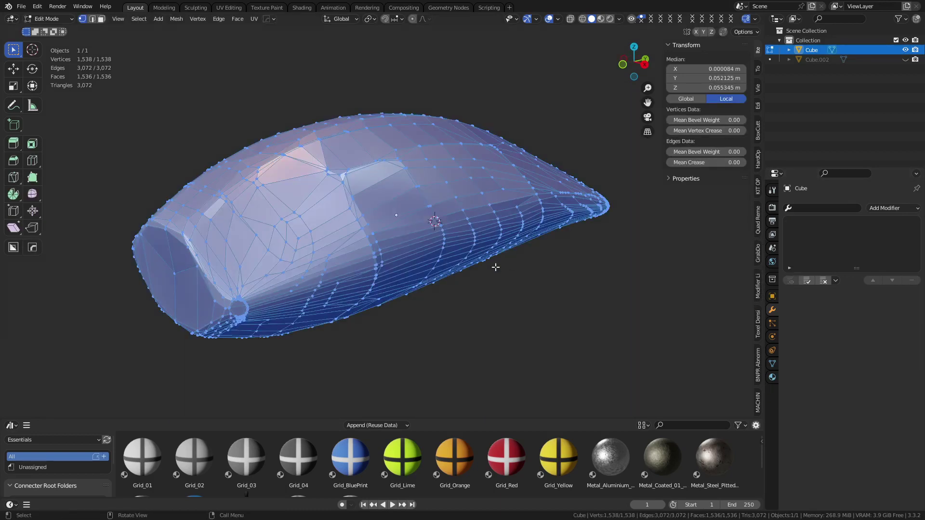
{"action": "key", "text": "alt+s"}
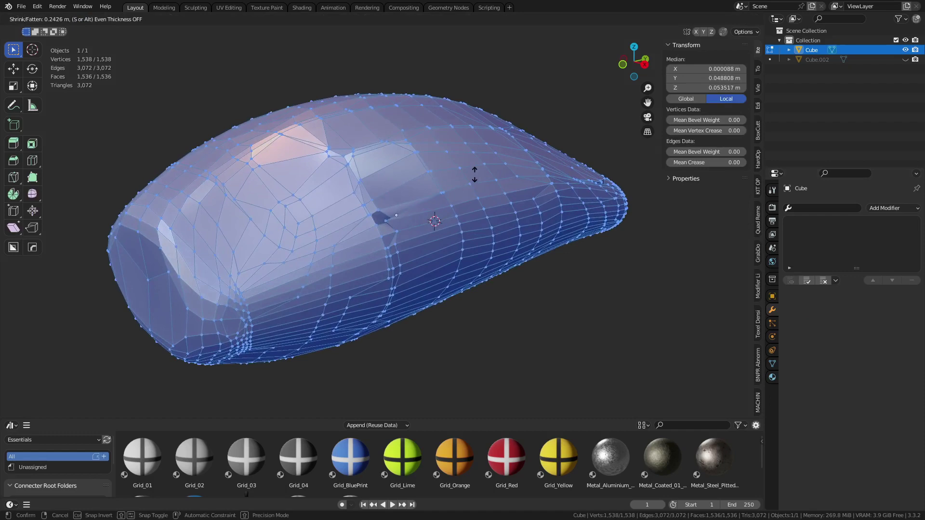
{"action": "left_click", "coordinate": [472, 154]}
Step: Smooth all vertices of the fattened cube mesh nine times and return to Object Mode
{"action": "key", "text": "ctrl+v"}
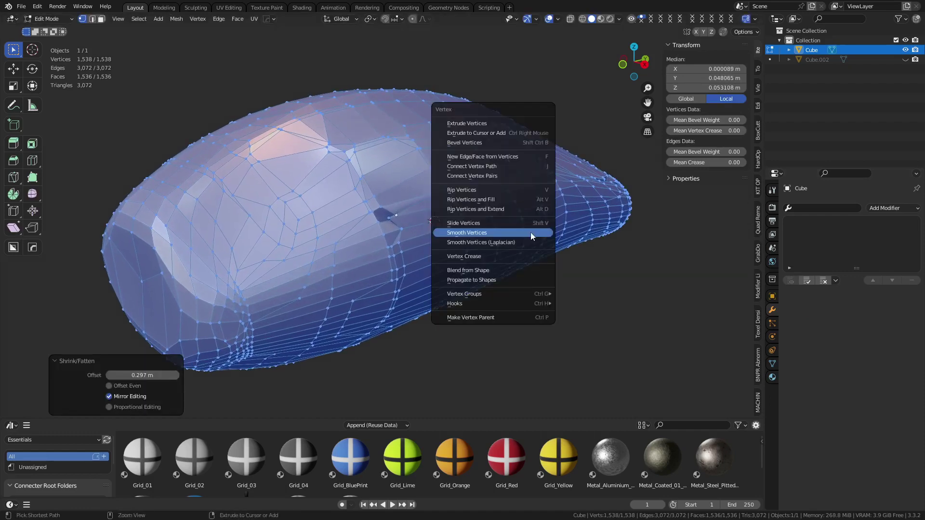
{"action": "left_click", "coordinate": [531, 232]}
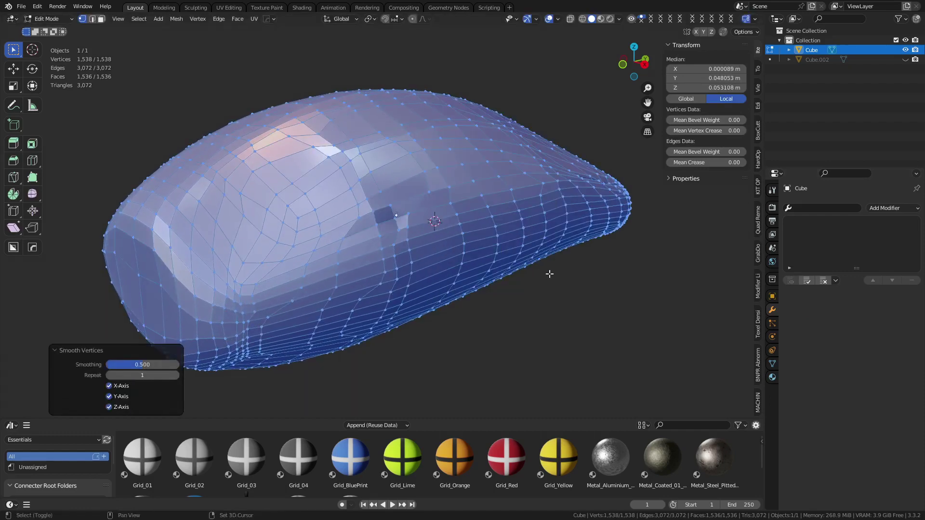
{"action": "key", "text": "shift+r"}
{"action": "key", "text": "shift+r"}
{"action": "key", "text": "shift+r"}
{"action": "key", "text": "shift+r"}
{"action": "key", "text": "shift+r"}
{"action": "key", "text": "shift+r"}
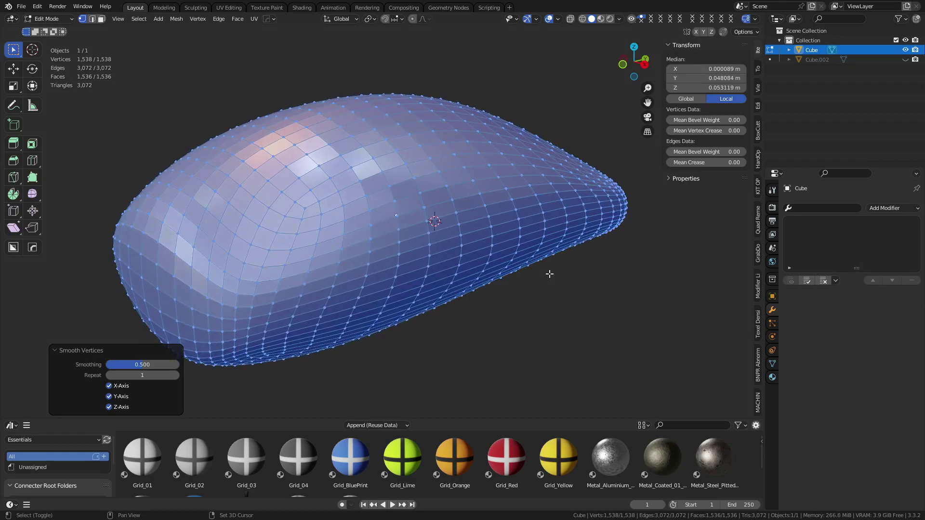
{"action": "key", "text": "shift+r"}
{"action": "key", "text": "shift+r"}
{"action": "key", "text": "Tab"}
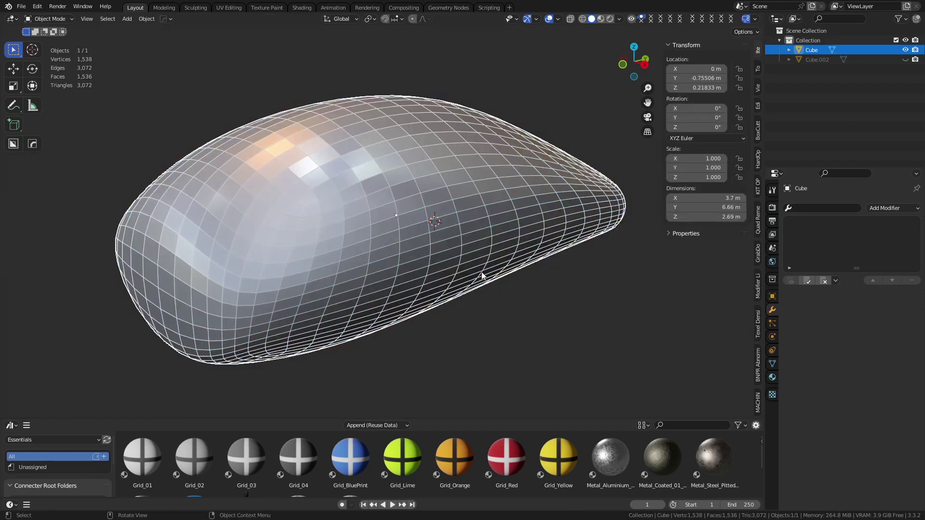
Step: Add a new Shrinkwrap modifier to the cube with Cube.002 as its target and apply it
{"action": "left_click", "coordinate": [876, 208]}
{"action": "left_click", "coordinate": [829, 323]}
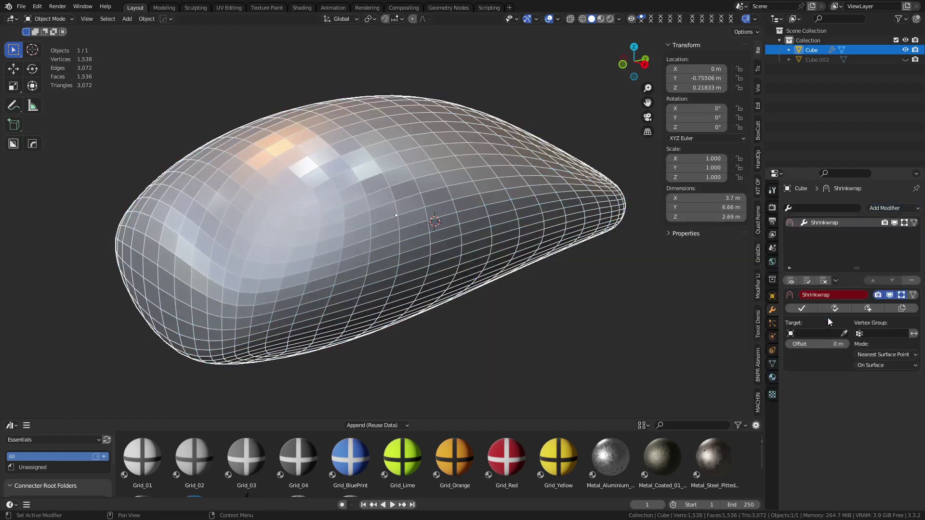
{"action": "left_click", "coordinate": [826, 332]}
{"action": "left_click", "coordinate": [819, 348]}
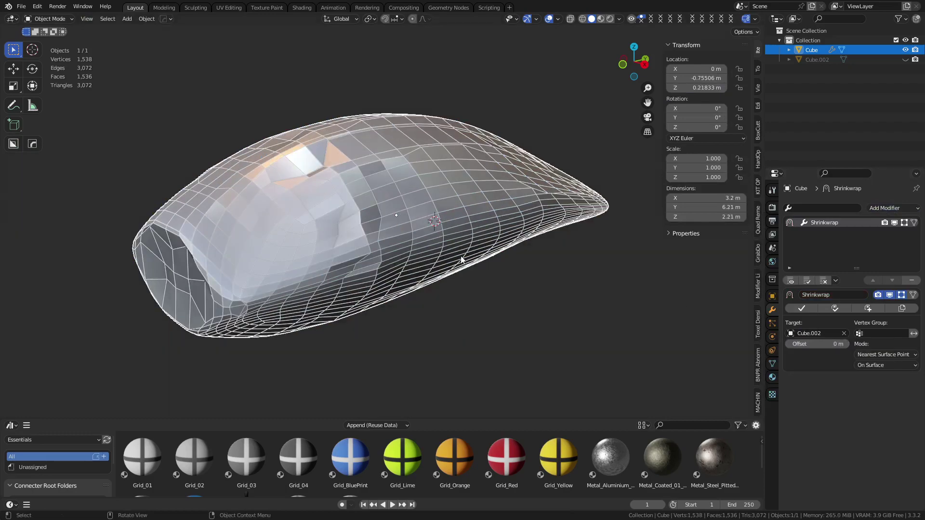
{"action": "middle_click_drag", "start_coordinate": [458, 251], "coordinate": [568, 320]}
{"action": "scroll", "coordinate": [496, 264], "scroll_direction": "up", "scroll_amount": 4}
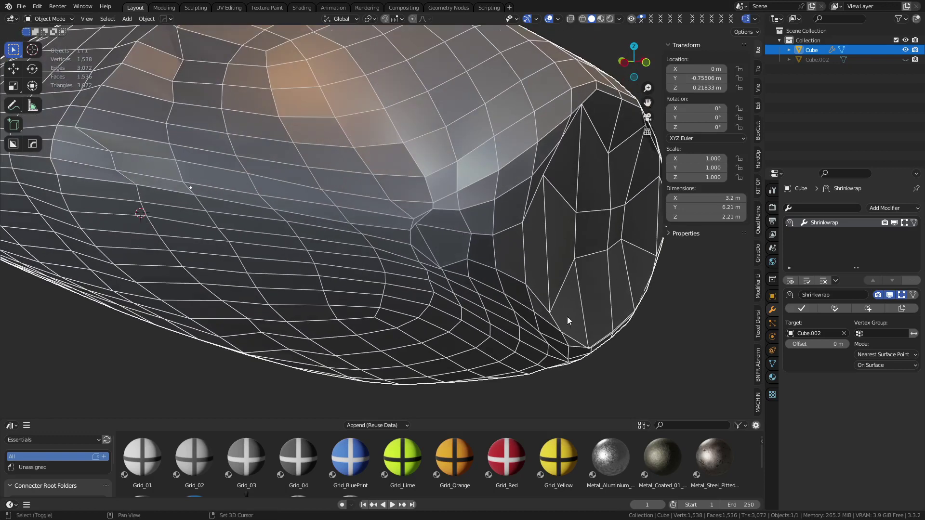
{"action": "left_click", "coordinate": [801, 308]}
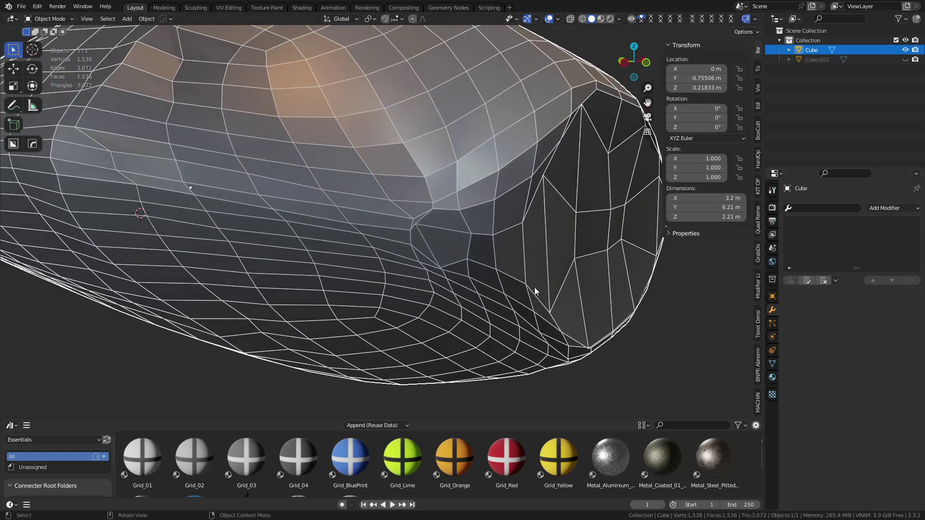
Step: Fatten the whole shrinkwrapped mesh outward by about 0.05 m in Edit Mode, returning to Object Mode
{"action": "key", "text": "Tab"}
{"action": "key", "text": "alt+s"}
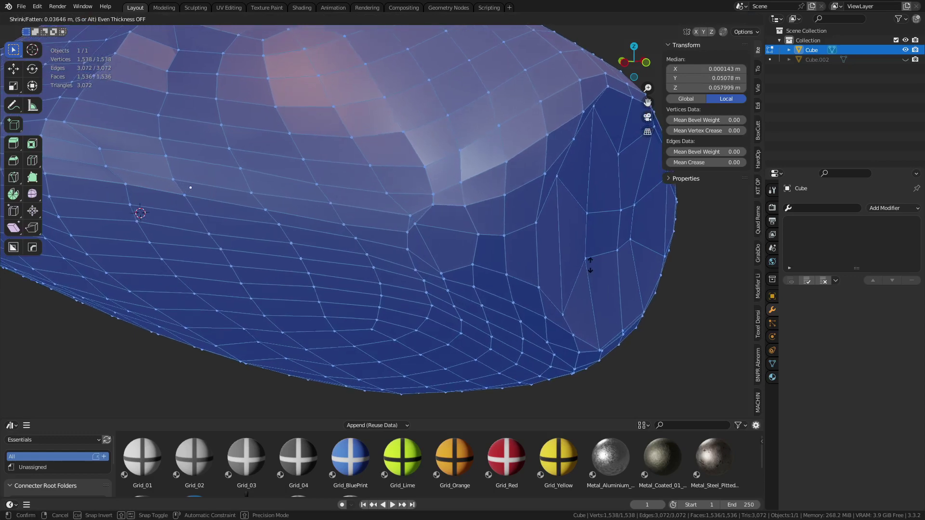
{"action": "left_click", "coordinate": [580, 264]}
{"action": "key", "text": "Tab"}
Step: Add another Shrinkwrap modifier to the fattened cube, targeting Cube.002, and leave it unapplied
{"action": "left_click", "coordinate": [887, 208]}
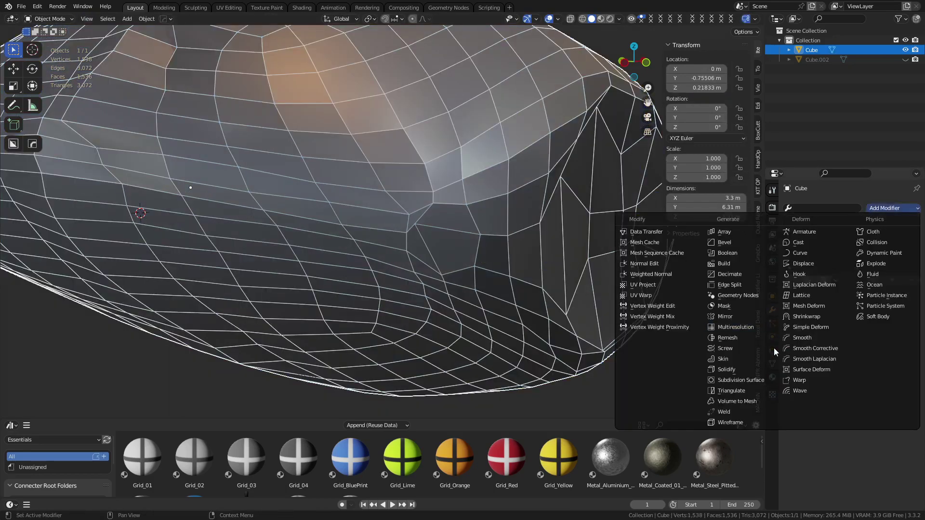
{"action": "left_click", "coordinate": [819, 316]}
{"action": "left_click", "coordinate": [815, 334]}
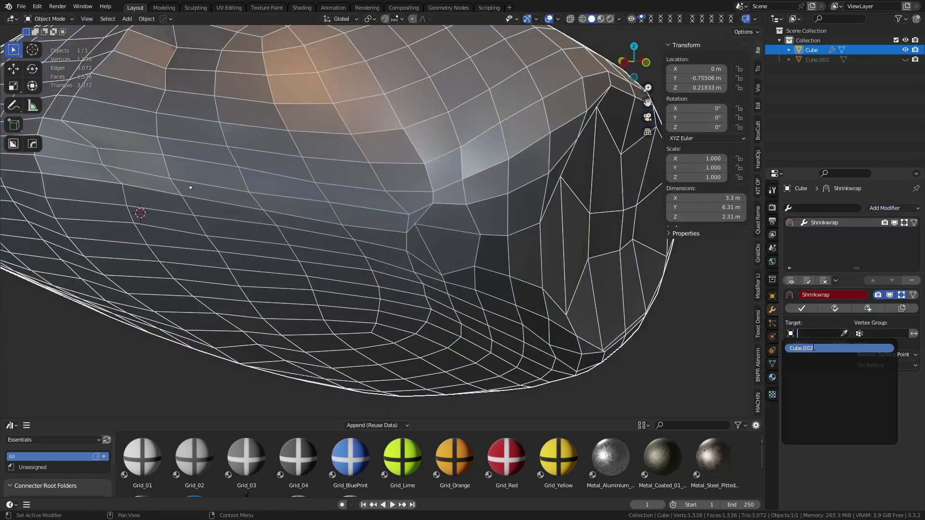
{"action": "left_click", "coordinate": [815, 348]}
{"action": "middle_click_drag", "start_coordinate": [523, 274], "coordinate": [496, 282]}
Step: Turn on surface snapping and enter Edit Mode on the cube
{"action": "key", "text": "shift+tab"}
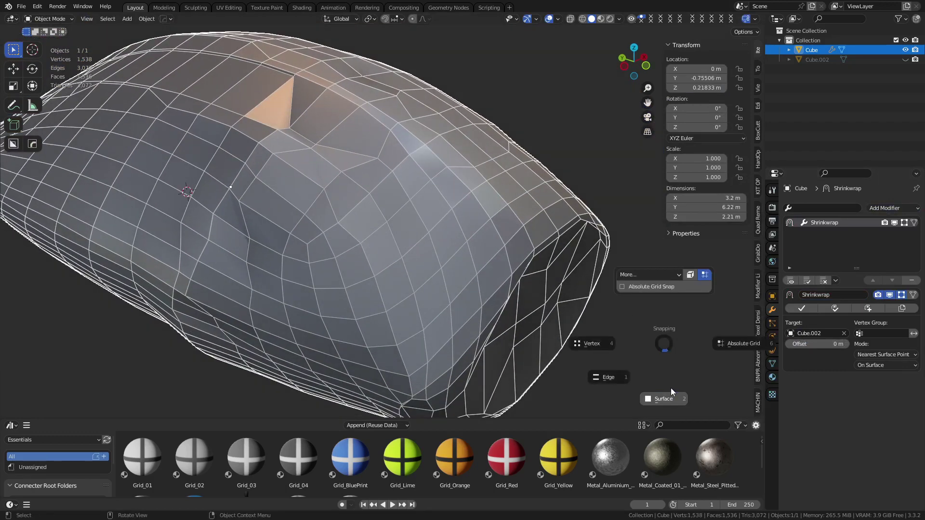
{"action": "left_click", "coordinate": [671, 388]}
{"action": "left_click", "coordinate": [395, 20]}
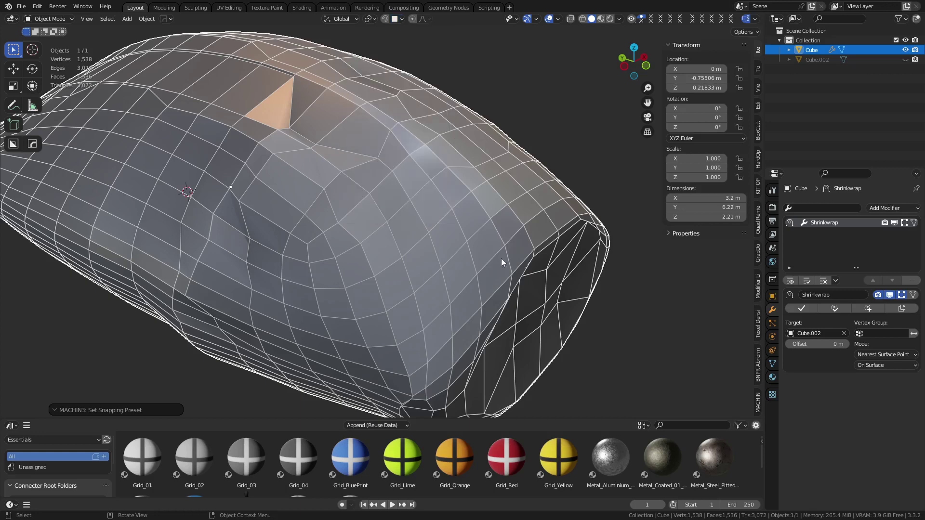
{"action": "key", "text": "Tab"}
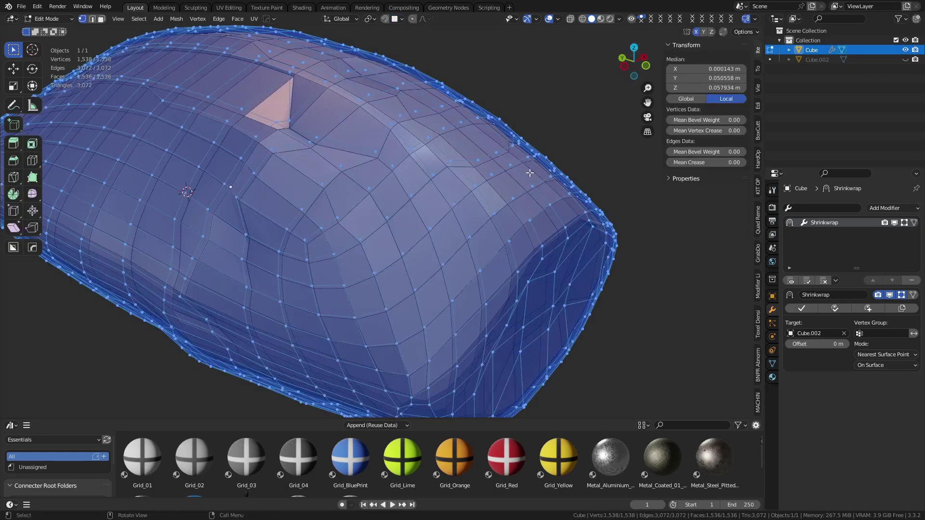
Step: Try to move a single vertex on the shell's upper side along the surface
{"action": "middle_click_drag", "start_coordinate": [530, 174], "coordinate": [379, 256]}
{"action": "left_click", "coordinate": [353, 266]}
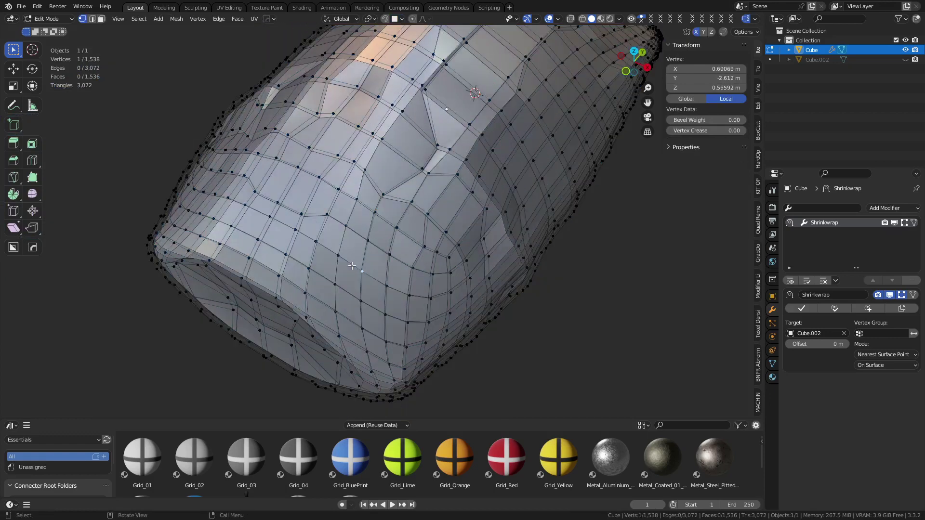
{"action": "key", "text": "g"}
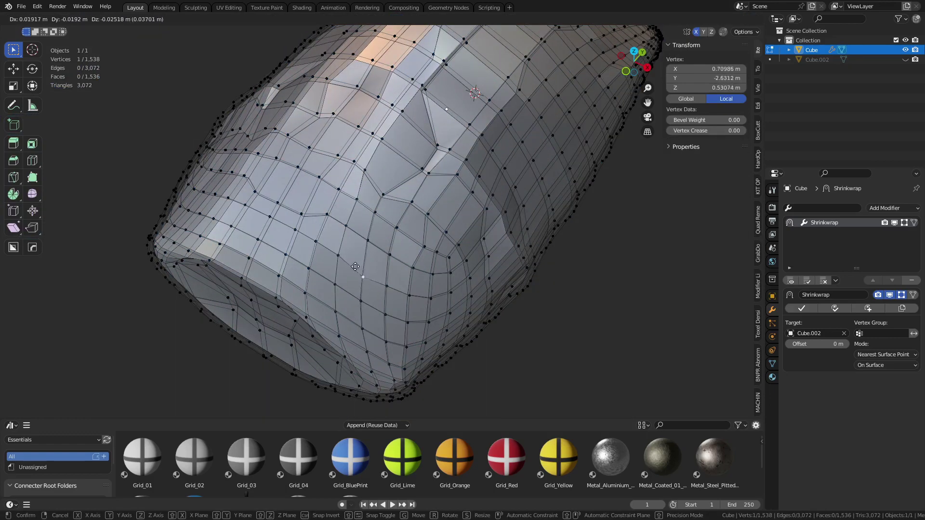
{"action": "left_click", "coordinate": [352, 266]}
{"action": "middle_click_drag", "start_coordinate": [375, 206], "coordinate": [390, 213]}
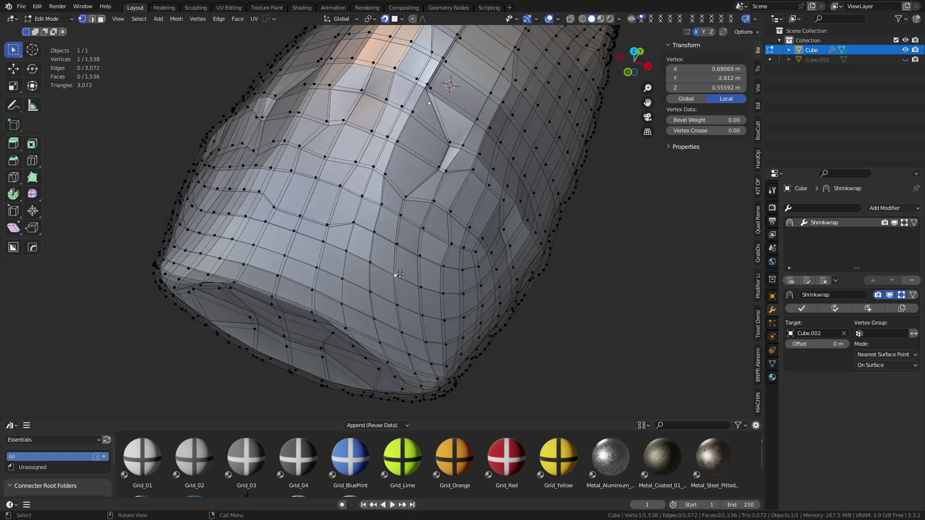
{"action": "key", "text": "g"}
{"action": "right_click", "coordinate": [424, 250]}
{"action": "middle_click_drag", "start_coordinate": [424, 255], "coordinate": [400, 254]}
{"action": "scroll", "coordinate": [450, 239], "scroll_direction": "up", "scroll_amount": 2}
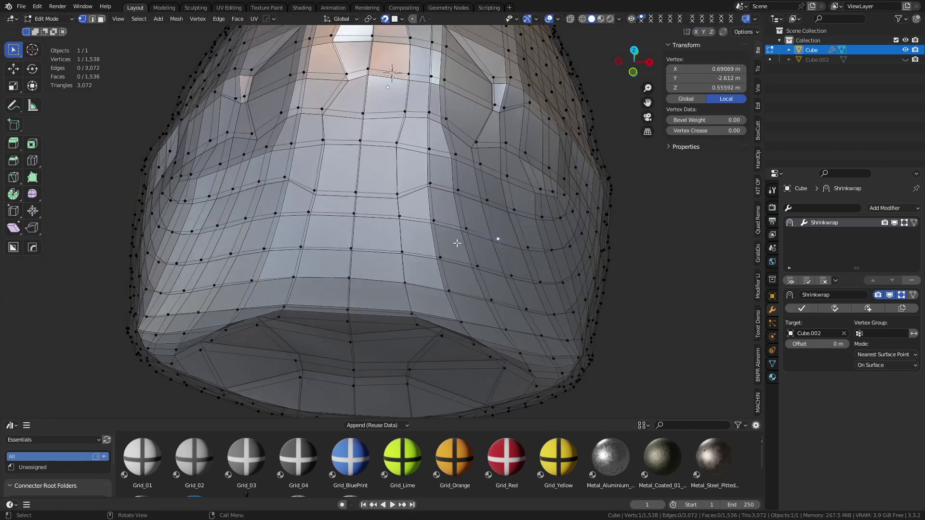
Step: Select a four-vertex path across the shell's upper side and shift it along the surface
{"action": "middle_click_drag", "start_coordinate": [451, 241], "coordinate": [421, 242]}
{"action": "left_click", "coordinate": [385, 240], "text": "ctrl"}
{"action": "key", "text": "g"}
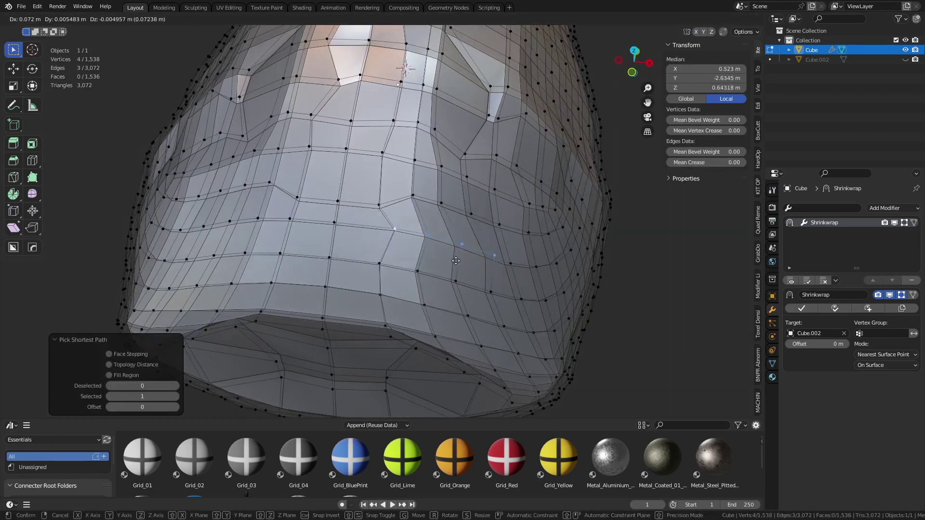
{"action": "left_click", "coordinate": [447, 268]}
Step: Reposition individual vertices on the shell's flat end face near its upper edge, then clear the selection
{"action": "left_click", "coordinate": [381, 293]}
{"action": "middle_click_drag", "start_coordinate": [404, 298], "coordinate": [296, 136]}
{"action": "left_click", "coordinate": [371, 208]}
{"action": "key", "text": "g"}
{"action": "left_click", "coordinate": [376, 203]}
{"action": "left_click", "coordinate": [295, 114]}
{"action": "key", "text": "g"}
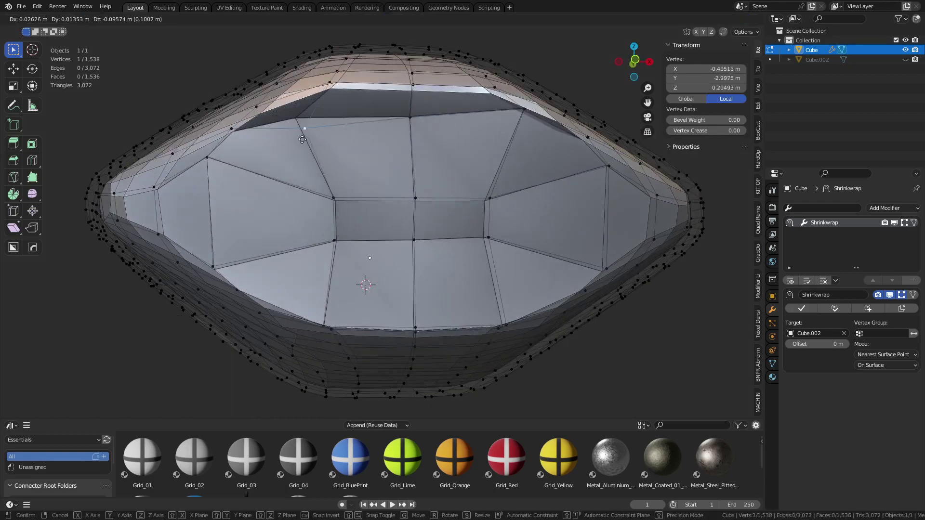
{"action": "left_click", "coordinate": [234, 137]}
{"action": "left_click", "coordinate": [233, 137]}
{"action": "key", "text": "alt+a"}
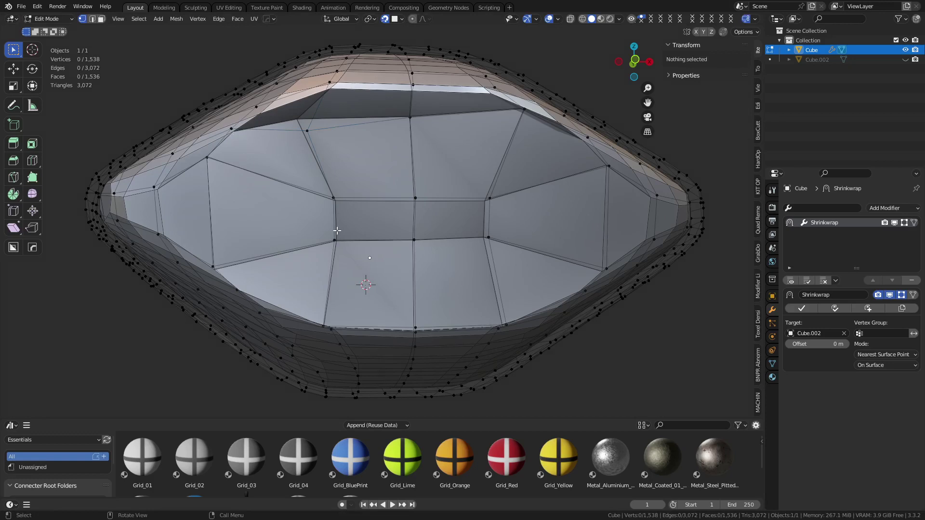
Step: Inset all faces of the shell's flat end together by about 0.069 m and shift the inset faces slightly
{"action": "key", "text": "3"}
{"action": "left_click", "coordinate": [145, 206]}
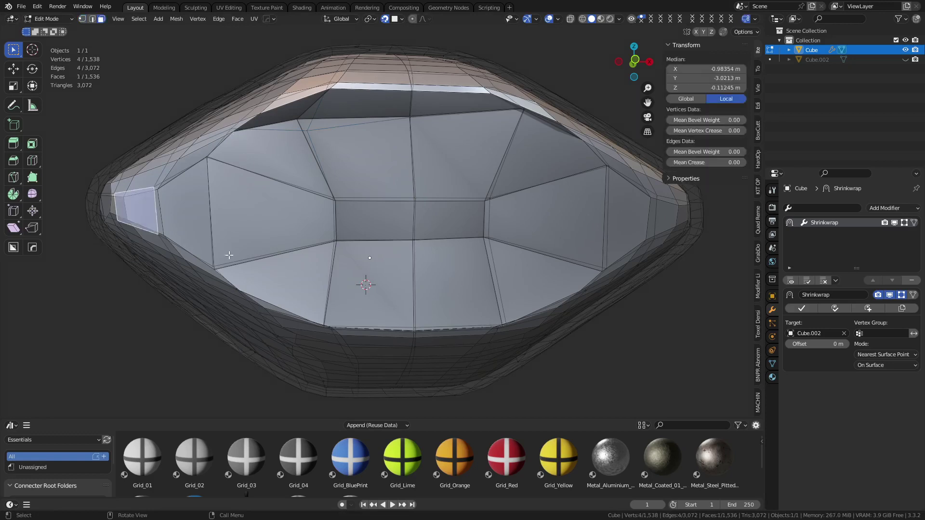
{"action": "left_click", "coordinate": [220, 225]}
{"action": "left_click", "coordinate": [616, 209], "text": "ctrl+shift"}
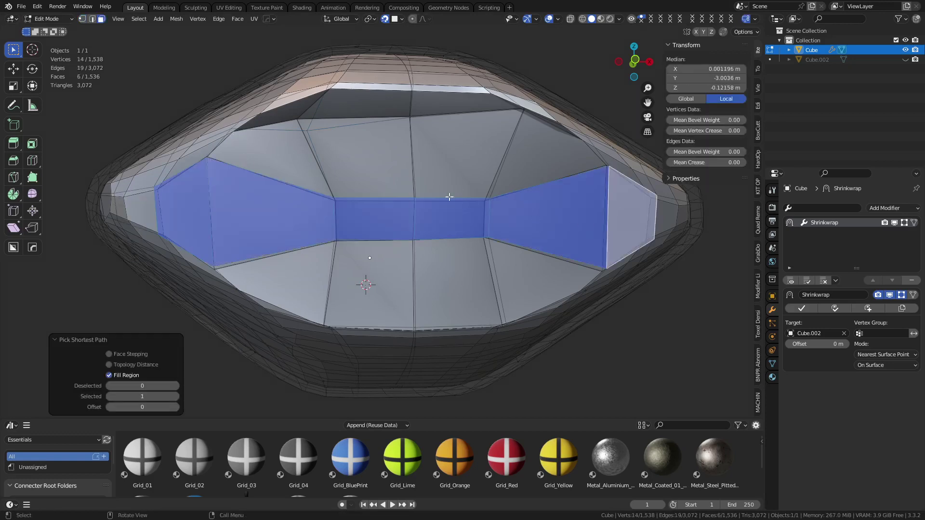
{"action": "key", "text": "c"}
{"action": "mouse_move", "coordinate": [317, 255]}
{"action": "left_mouse_down"}
{"action": "mouse_move", "coordinate": [315, 241]}
{"action": "mouse_move", "coordinate": [508, 184]}
{"action": "mouse_move", "coordinate": [310, 161]}
{"action": "mouse_move", "coordinate": [372, 119]}
{"action": "mouse_move", "coordinate": [475, 132]}
{"action": "left_mouse_up"}
{"action": "key", "text": "Escape"}
{"action": "key", "text": "i"}
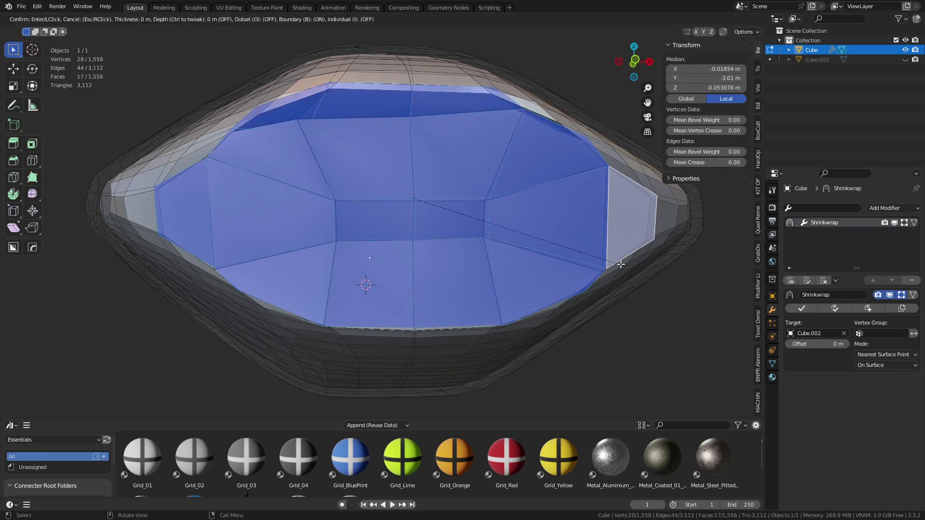
{"action": "left_click", "coordinate": [604, 262]}
{"action": "key", "text": "g"}
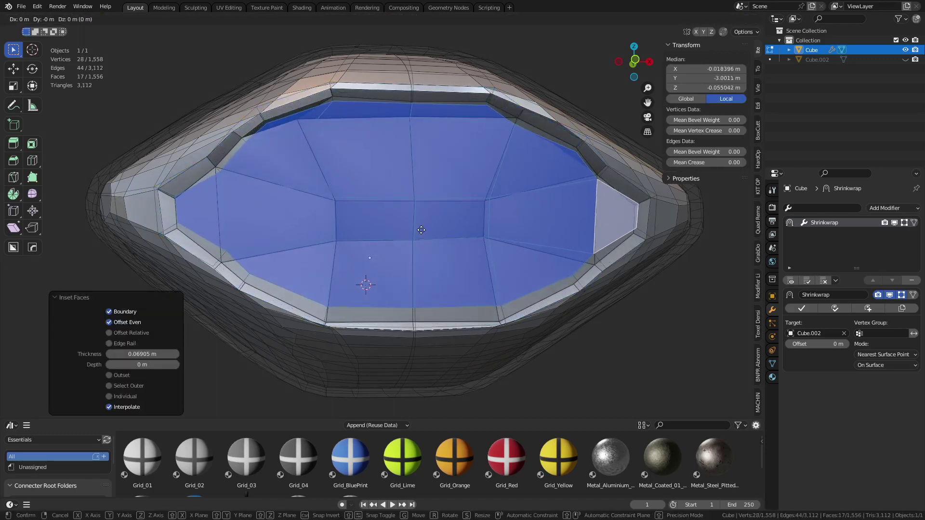
{"action": "left_click", "coordinate": [426, 263]}
Step: Lower the three vertices in the upper row of the inset end face, placing the centre one at about Z 0.16 m
{"action": "key", "text": "1"}
{"action": "left_click", "coordinate": [411, 121]}
{"action": "key", "text": "g"}
{"action": "left_click", "coordinate": [432, 162]}
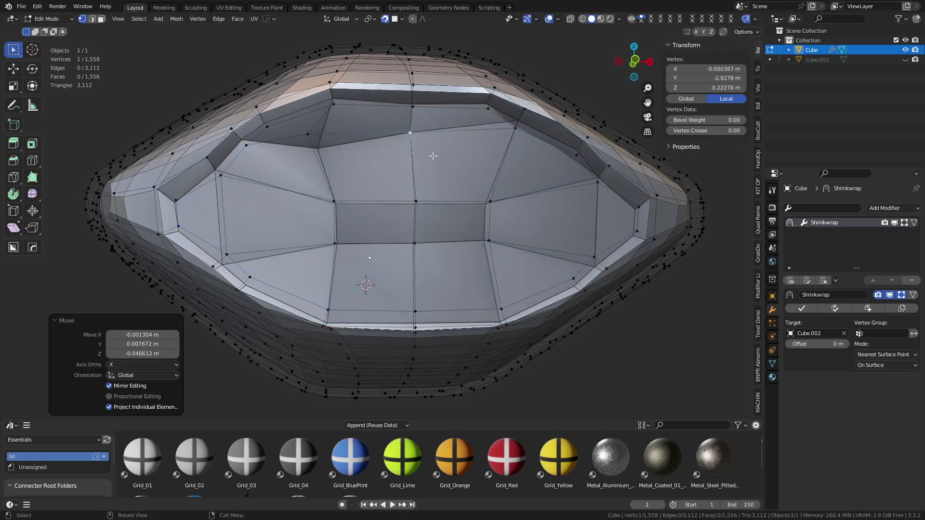
{"action": "left_click", "coordinate": [309, 135]}
{"action": "key", "text": "g"}
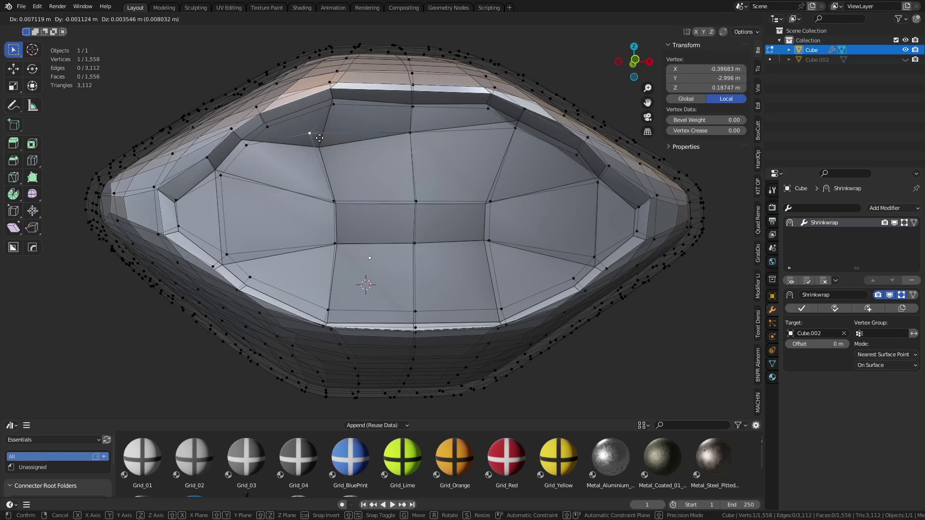
{"action": "left_click", "coordinate": [320, 137]}
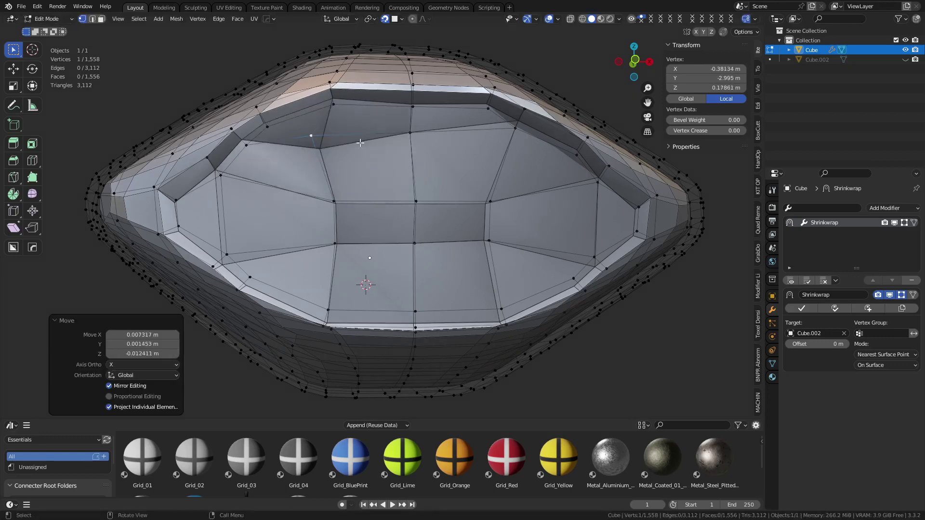
{"action": "left_click", "coordinate": [504, 132]}
{"action": "key", "text": "g"}
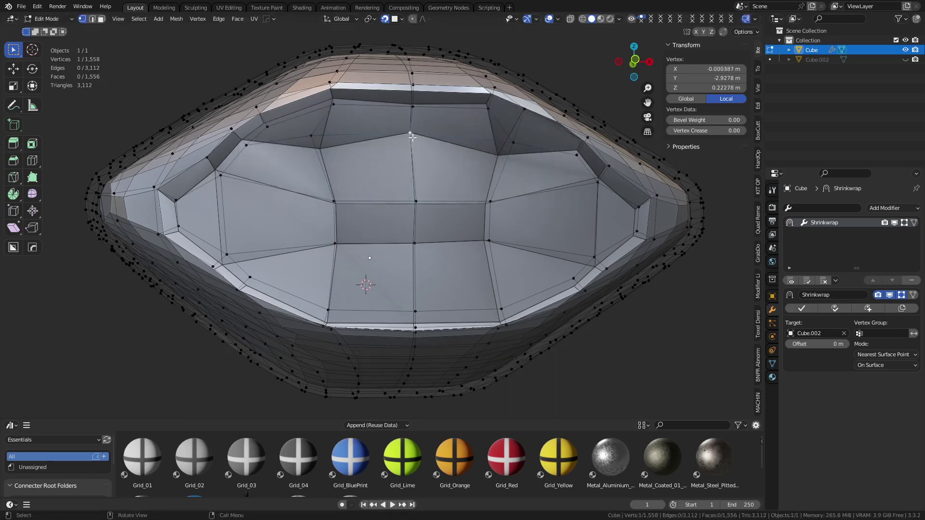
{"action": "left_click", "coordinate": [501, 223]}
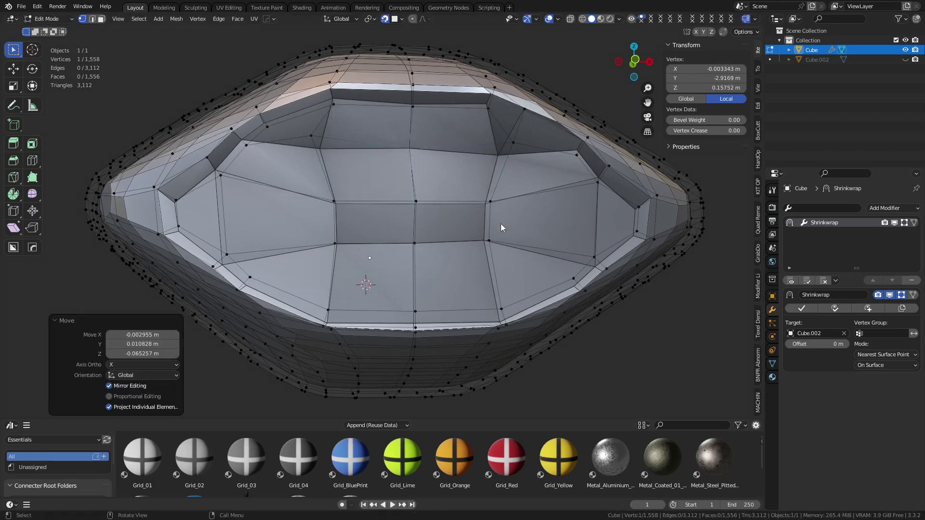
Step: Smooth all vertices of the shell mesh once with a smoothing factor of 0.5
{"action": "key", "text": "Tab"}
{"action": "scroll", "coordinate": [475, 221], "scroll_direction": "down", "scroll_amount": 3}
{"action": "middle_click_drag", "start_coordinate": [475, 221], "coordinate": [449, 247]}
{"action": "scroll", "coordinate": [438, 258], "scroll_direction": "up", "scroll_amount": 2}
{"action": "key", "text": "ctrl+Tab"}
{"action": "left_click", "coordinate": [486, 273]}
{"action": "middle_click_drag", "start_coordinate": [656, 269], "coordinate": [511, 268]}
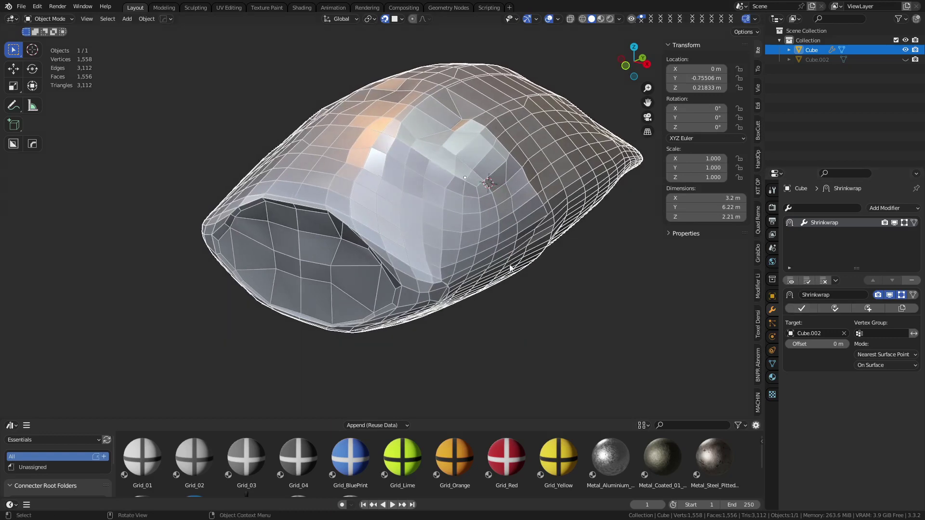
{"action": "key", "text": "Tab"}
{"action": "key", "text": "ctrl+v"}
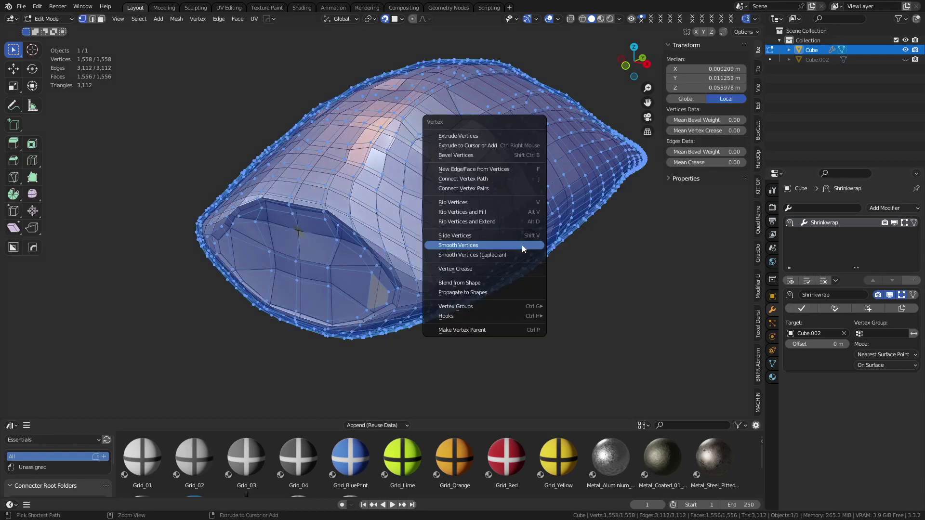
{"action": "left_click", "coordinate": [522, 245]}
{"action": "key", "text": "ctrl+Tab"}
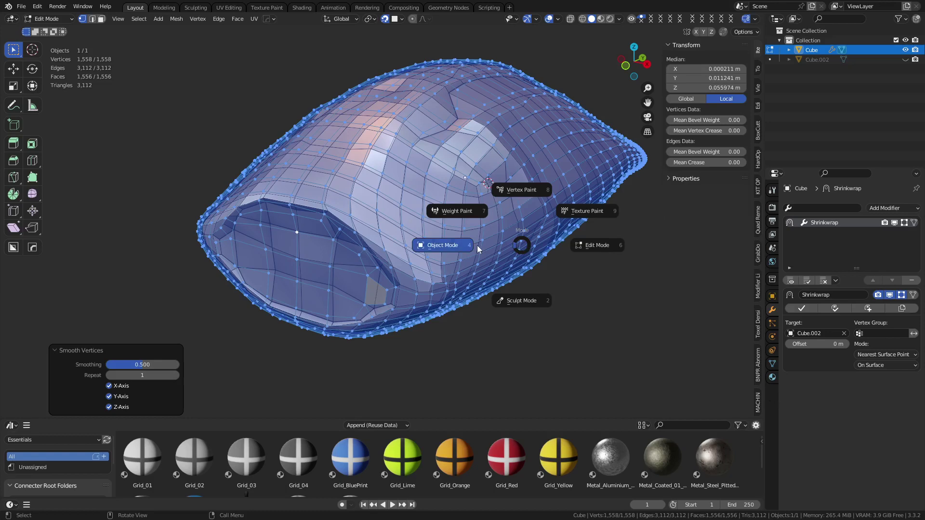
Step: Leave mesh editing and shade the whole shell smooth
{"action": "left_click", "coordinate": [479, 250]}
{"action": "left_click", "coordinate": [594, 283]}
{"action": "scroll", "coordinate": [475, 284], "scroll_direction": "up", "scroll_amount": 1}
{"action": "key", "text": "shift+w"}
{"action": "middle_click_drag", "start_coordinate": [473, 282], "coordinate": [389, 193]}
{"action": "left_click", "coordinate": [451, 221]}
{"action": "right_click", "coordinate": [451, 221]}
{"action": "left_click", "coordinate": [449, 221]}
Step: Mark the edge loop running along the shell's lower side, below the flat end, as a seam and return to Object Mode
{"action": "key", "text": "ctrl+Tab"}
{"action": "left_click", "coordinate": [556, 272]}
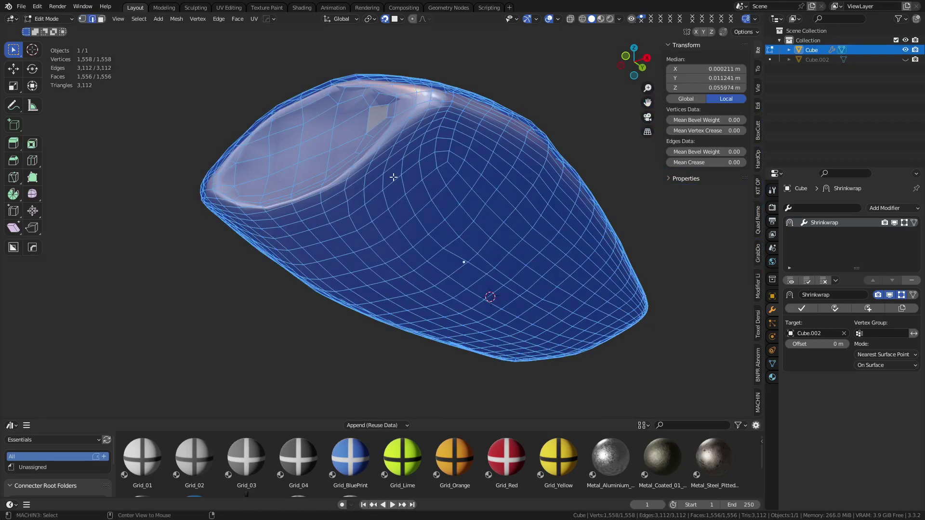
{"action": "left_click", "coordinate": [388, 181], "text": "alt"}
{"action": "middle_click_drag", "start_coordinate": [456, 188], "coordinate": [447, 158]}
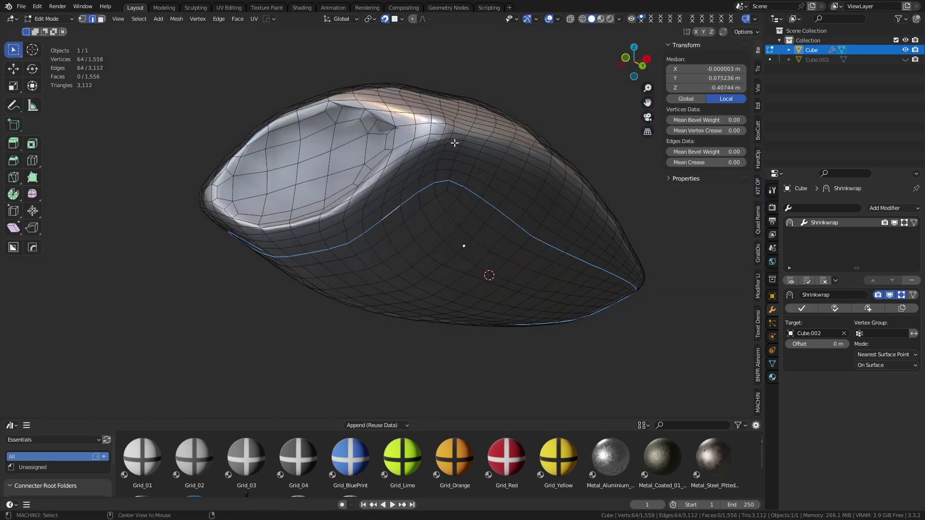
{"action": "left_click", "coordinate": [455, 144], "text": "alt"}
{"action": "key", "text": "u"}
{"action": "left_click", "coordinate": [550, 189]}
{"action": "middle_click_drag", "start_coordinate": [526, 209], "coordinate": [492, 196]}
{"action": "key", "text": "u"}
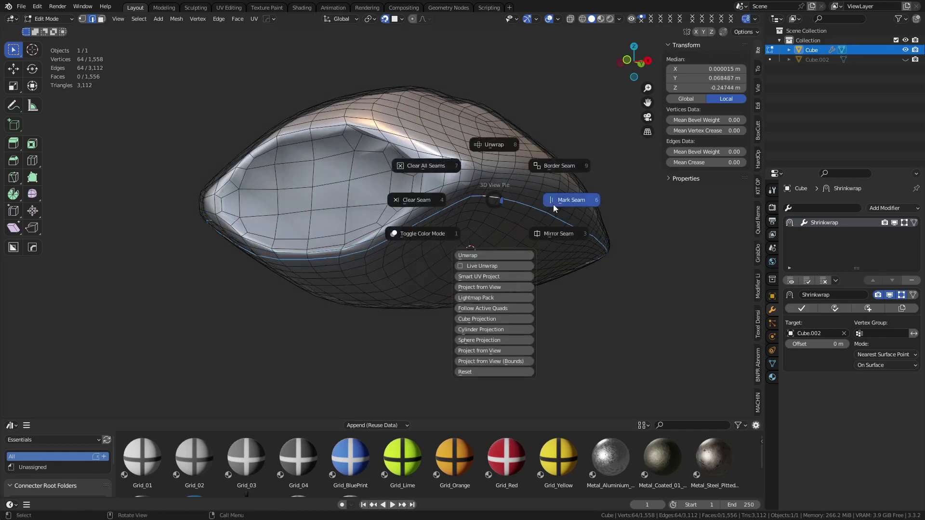
{"action": "left_click", "coordinate": [554, 208]}
{"action": "middle_click_drag", "start_coordinate": [554, 208], "coordinate": [412, 247]}
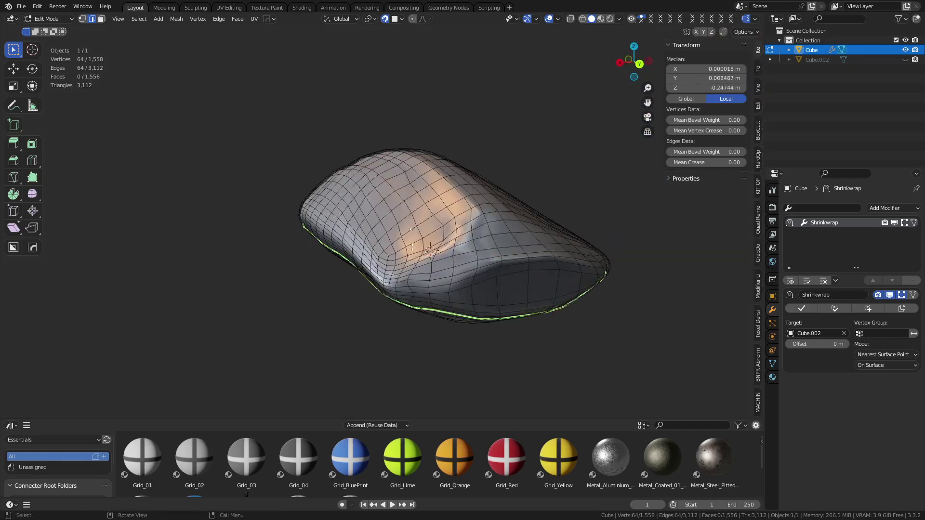
{"action": "middle_click_drag", "start_coordinate": [377, 182], "coordinate": [543, 244]}
{"action": "key", "text": "ctrl+Tab"}
{"action": "left_click", "coordinate": [494, 245]}
Step: Apply the Shrinkwrap modifier to the shell
{"action": "left_click", "coordinate": [543, 254]}
{"action": "left_click", "coordinate": [405, 221]}
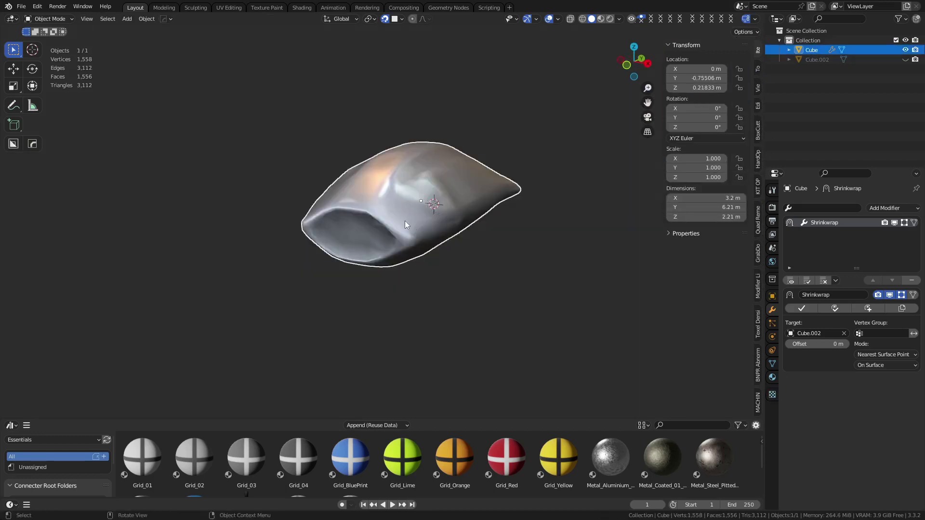
{"action": "scroll", "coordinate": [405, 221], "scroll_direction": "up", "scroll_amount": 2}
{"action": "middle_click_drag", "start_coordinate": [429, 227], "coordinate": [456, 242]}
{"action": "scroll", "coordinate": [457, 267], "scroll_direction": "up", "scroll_amount": 2}
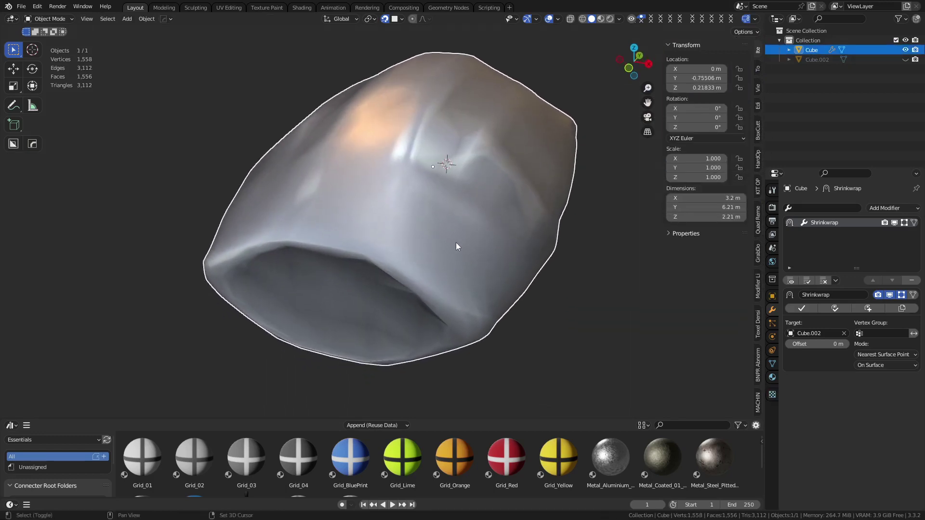
{"action": "left_click", "coordinate": [802, 309]}
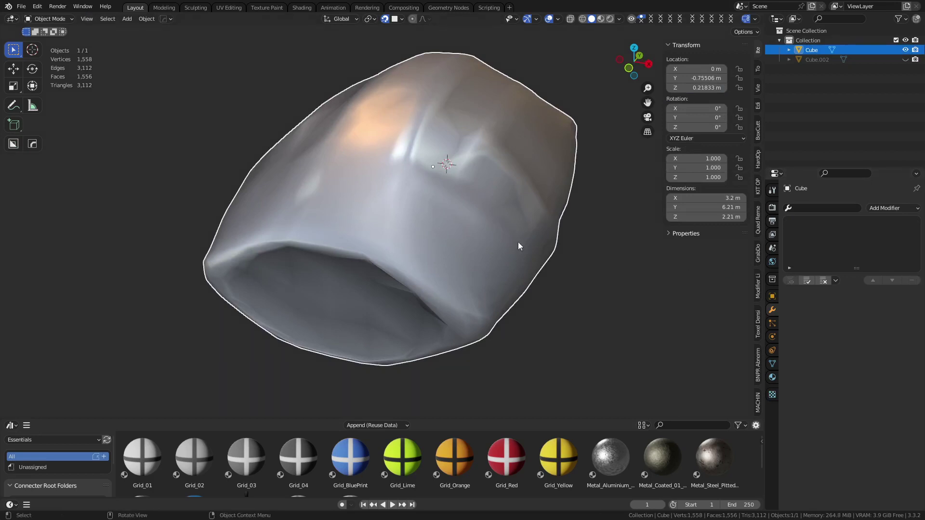
Step: Enable X symmetry in Quad Remesher, try remeshing the shell at a quad count of 5000, and undo the remesh
{"action": "left_click", "coordinate": [759, 232]}
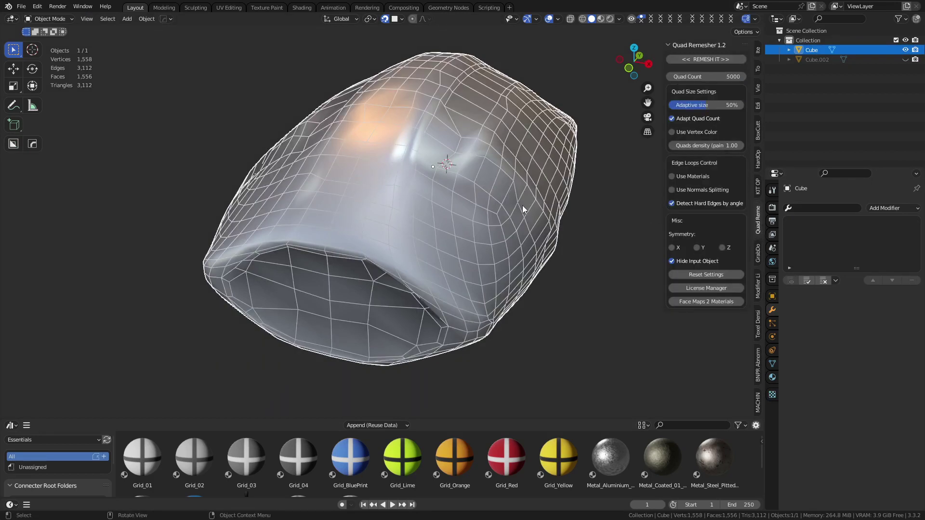
{"action": "left_click", "coordinate": [711, 59]}
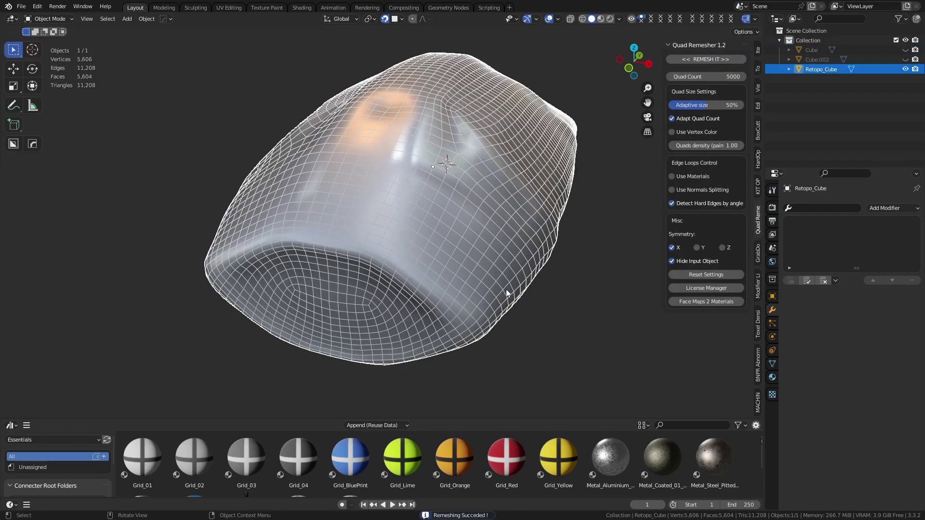
{"action": "middle_click_drag", "start_coordinate": [507, 293], "coordinate": [674, 138]}
{"action": "key", "text": "ctrl+z"}
Step: Remesh the shell with Quad Remesher at a quad count of 1000
{"action": "left_click", "coordinate": [707, 77]}
{"action": "type", "text": "1"}
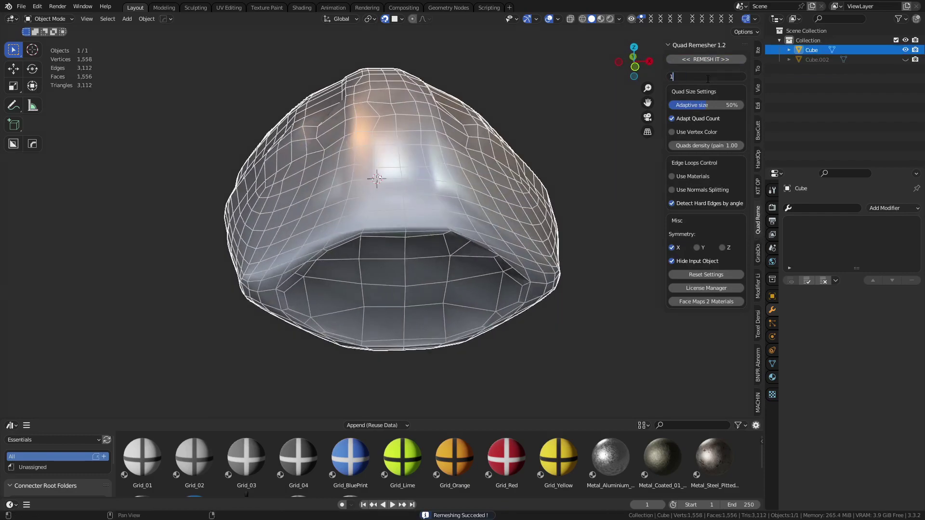
{"action": "type", "text": "000"}
{"action": "key", "text": "Return"}
{"action": "left_click", "coordinate": [703, 60]}
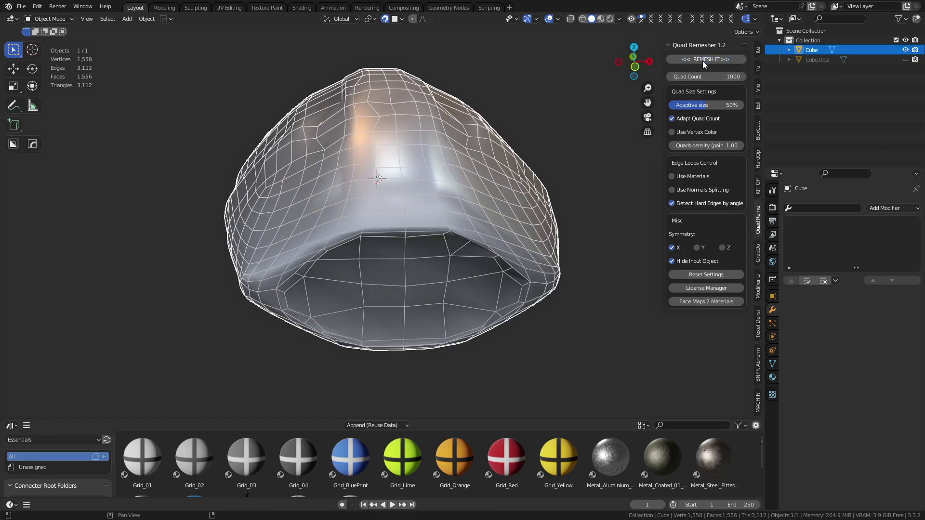
Step: Mark an edge loop along the remeshed shell's upper side as a seam and return to Object Mode
{"action": "middle_click_drag", "start_coordinate": [463, 309], "coordinate": [426, 272]}
{"action": "key", "text": "ctrl+Tab"}
{"action": "left_click", "coordinate": [481, 270]}
{"action": "middle_click_drag", "start_coordinate": [407, 314], "coordinate": [418, 286]}
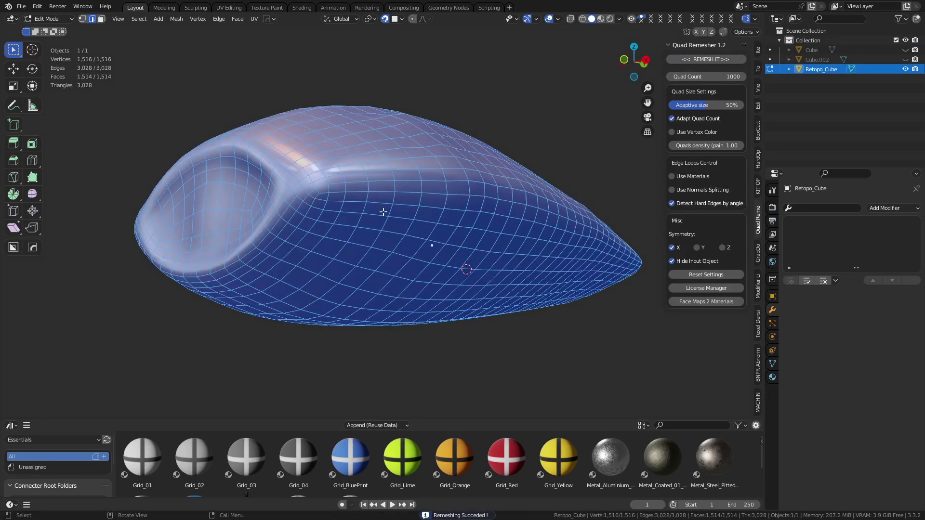
{"action": "left_click", "coordinate": [389, 191], "text": "alt"}
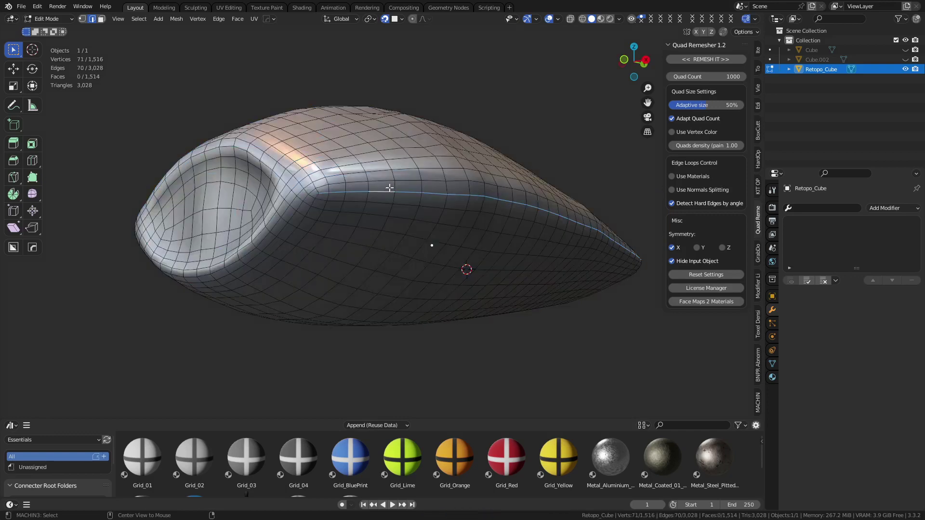
{"action": "left_click", "coordinate": [390, 184], "text": "alt"}
{"action": "key", "text": "u"}
{"action": "left_click", "coordinate": [504, 241]}
{"action": "key", "text": "ctrl+Tab"}
{"action": "left_click", "coordinate": [451, 243]}
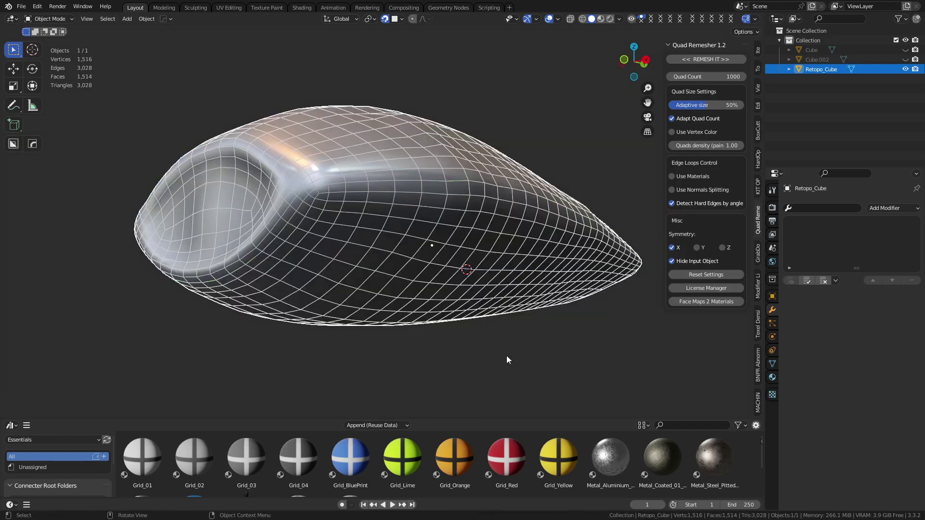
Step: Examine the remeshed shell's surface with and without the wireframe overlay
{"action": "left_click", "coordinate": [507, 356]}
{"action": "key", "text": "shift+w"}
{"action": "middle_click_drag", "start_coordinate": [463, 278], "coordinate": [440, 306]}
{"action": "scroll", "coordinate": [487, 308], "scroll_direction": "down", "scroll_amount": 1}
{"action": "key", "text": "shift+w"}
{"action": "left_click", "coordinate": [413, 294]}
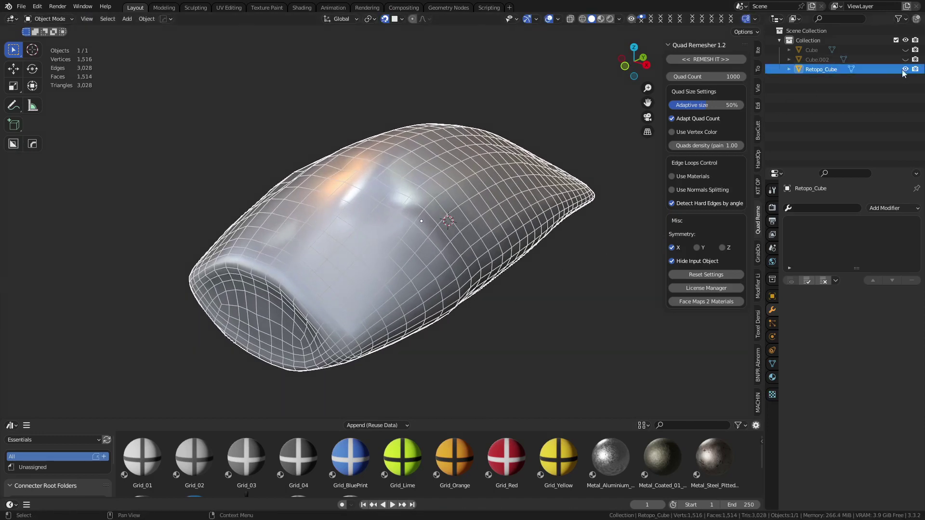
Step: Compare the original and remeshed shells by switching their visibility, and leave Retopo_Cube displayed together with the detailed ship Cube.002
{"action": "left_click", "coordinate": [906, 50]}
{"action": "left_click", "coordinate": [906, 69]}
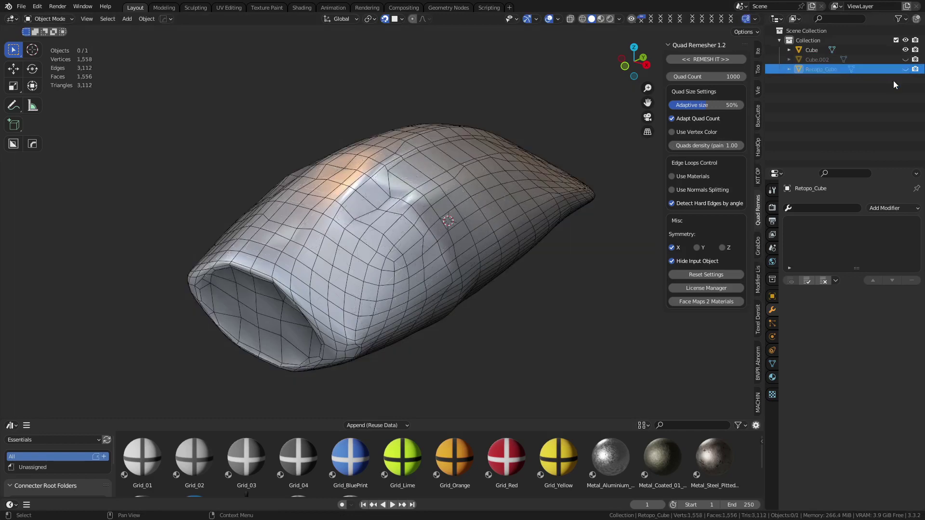
{"action": "left_click", "coordinate": [906, 49]}
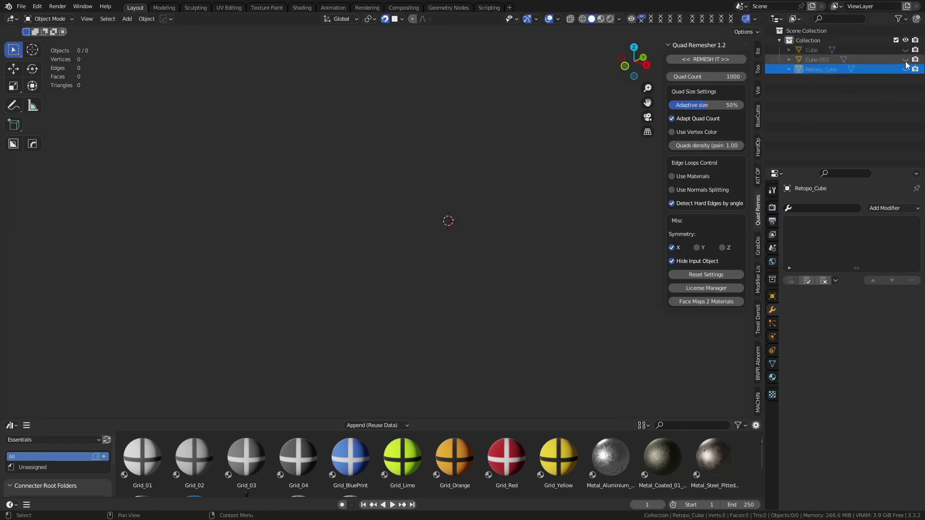
{"action": "left_click", "coordinate": [905, 60]}
{"action": "left_click", "coordinate": [906, 69]}
{"action": "left_click", "coordinate": [906, 59]}
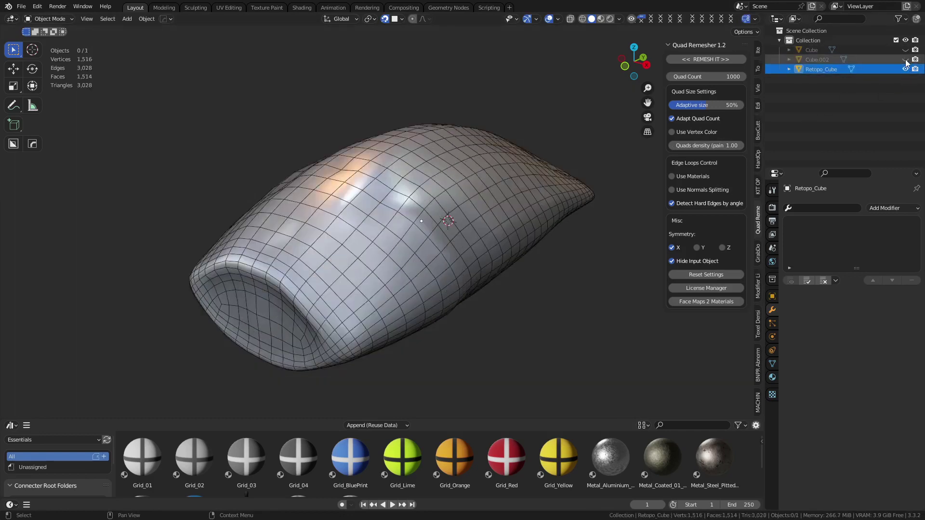
{"action": "left_click", "coordinate": [905, 59]}
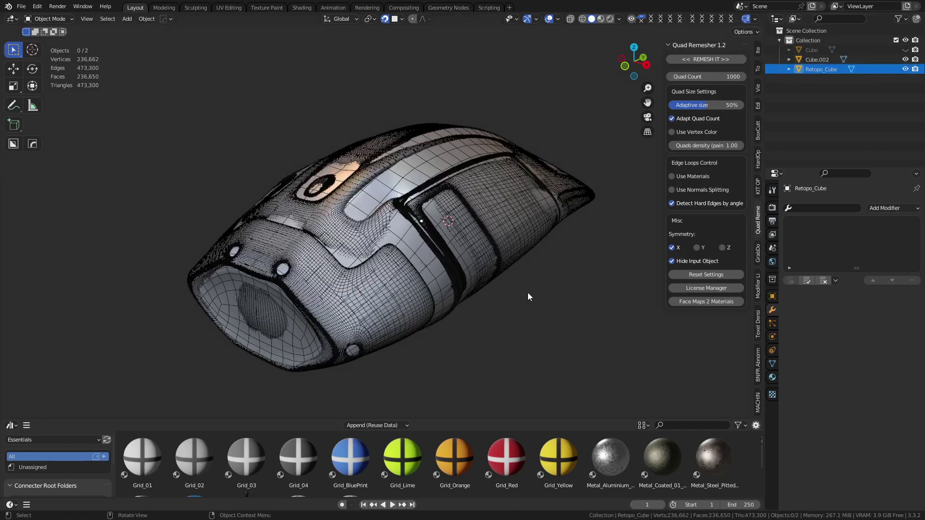
{"action": "middle_click_drag", "start_coordinate": [516, 320], "coordinate": [487, 296], "text": "shift"}
{"action": "scroll", "coordinate": [508, 299], "scroll_direction": "up", "scroll_amount": 1}
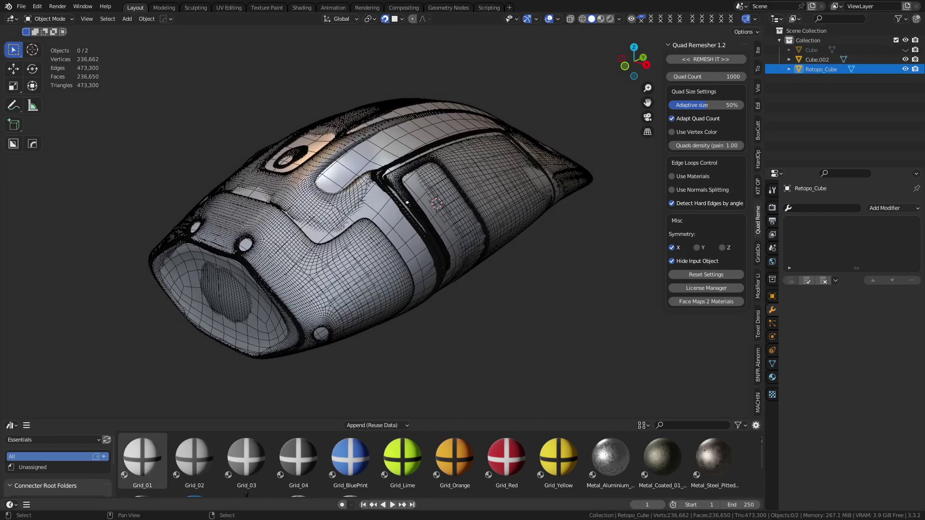